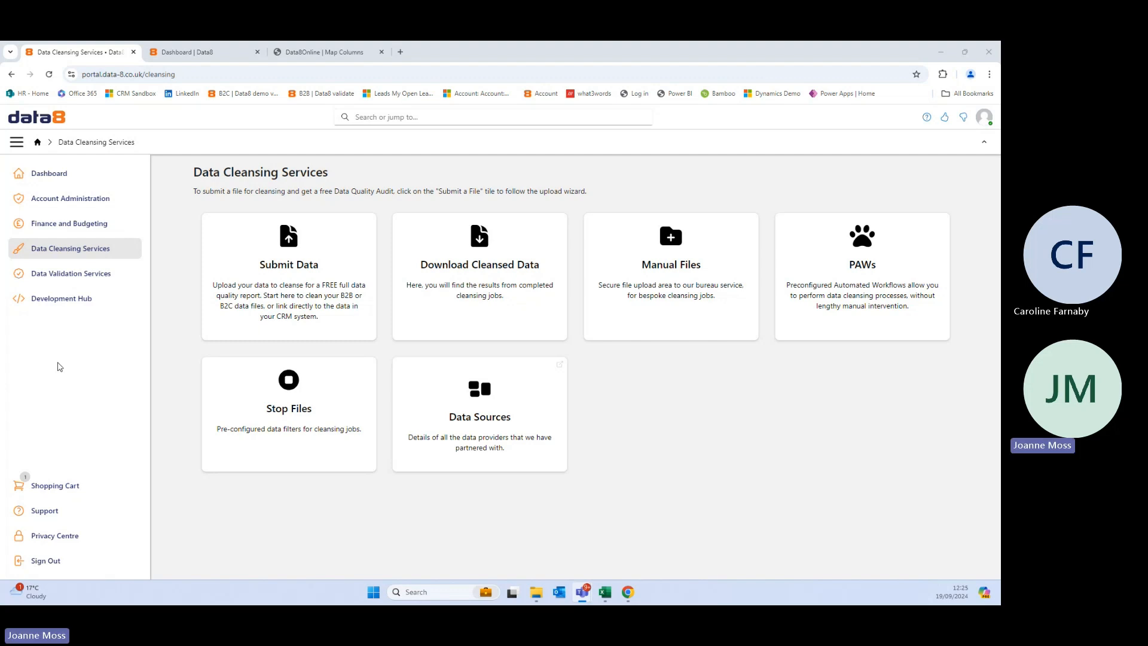
Look over the cleansing section of the old Data8 dashboard, then return to the new portal's Data Cleansing Services page.
mouse_move(123, 259)
left_click(238, 54)
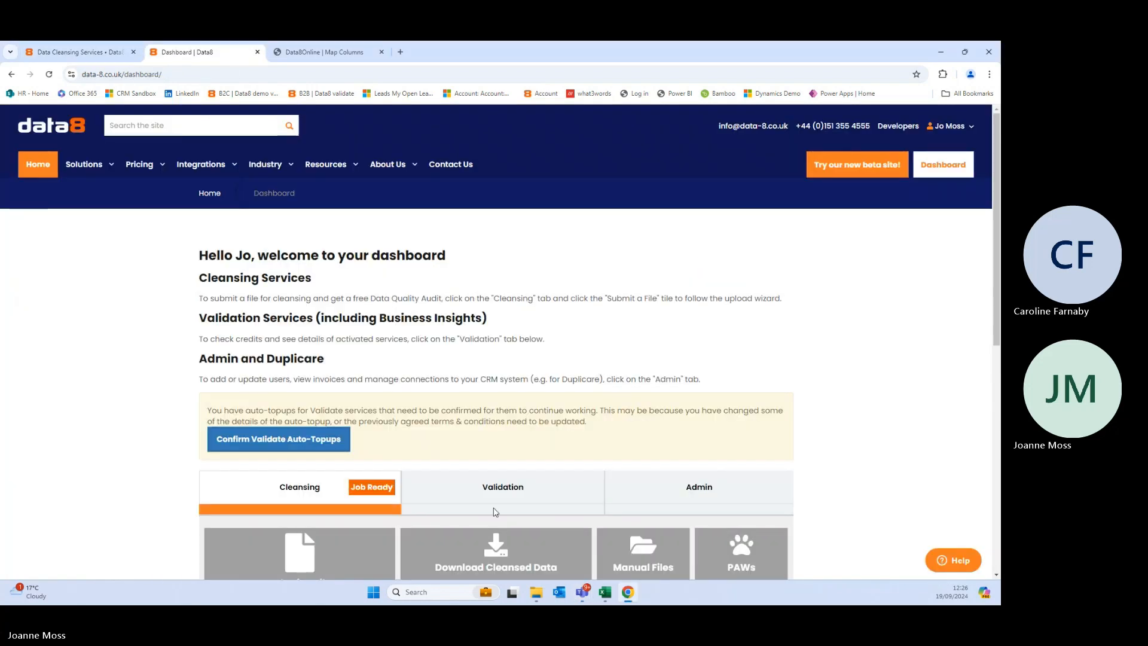
scroll(495, 512, "down", 3)
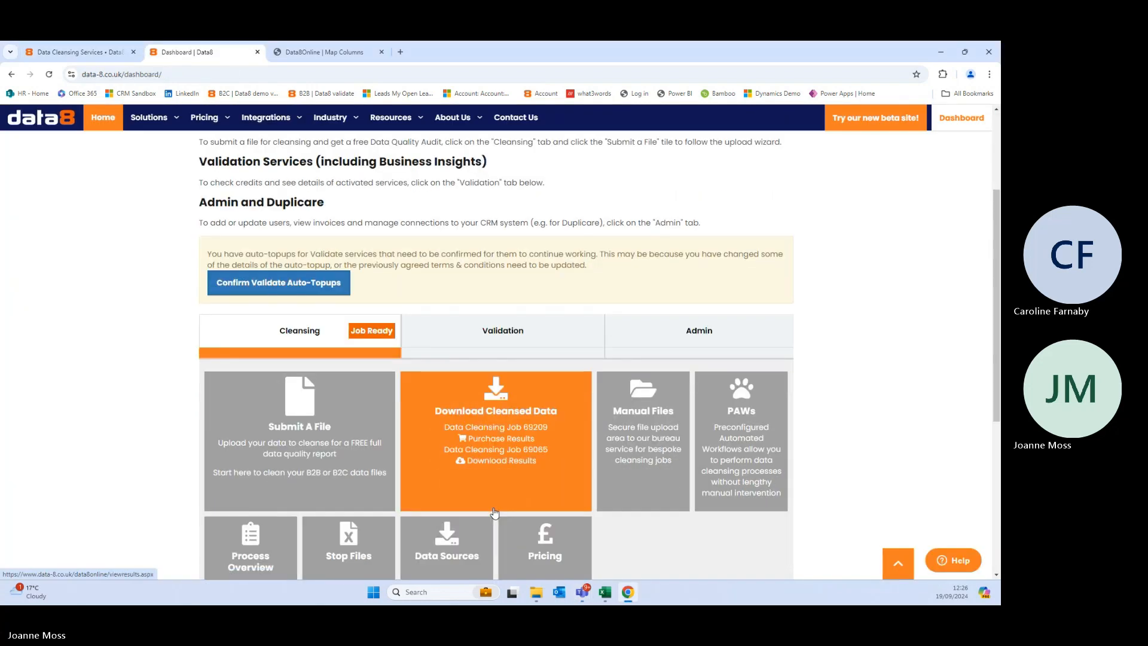
left_click(89, 54)
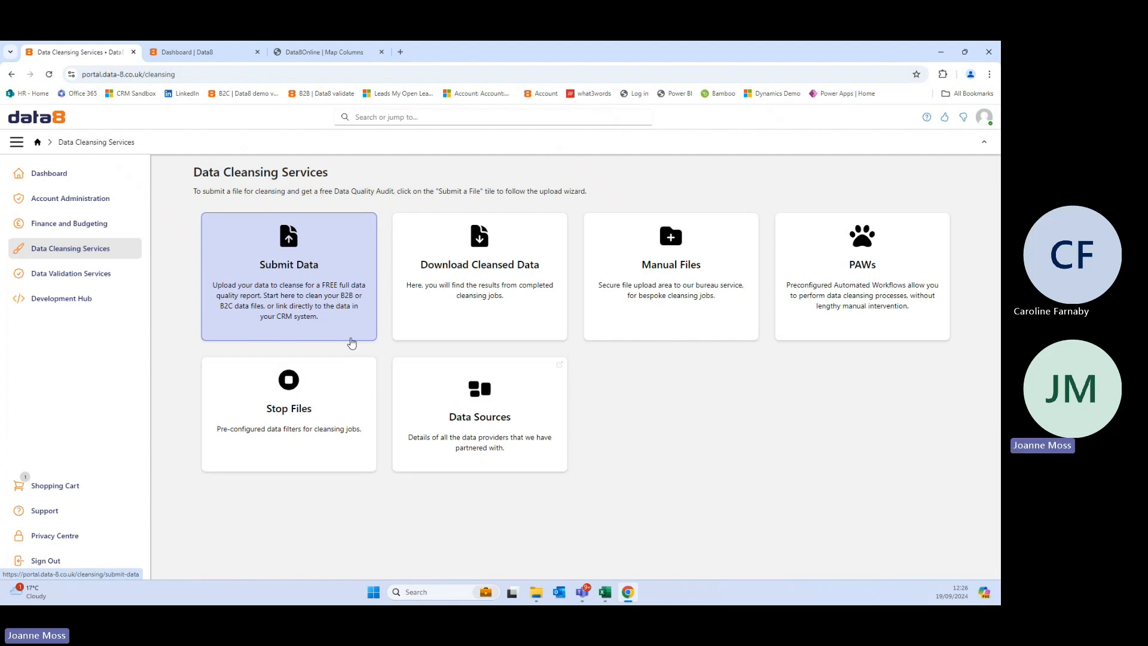
Start a new cleansing job from the portal dashboard by uploading the file "online test data - Copy" from the Desktop.
left_click(54, 172)
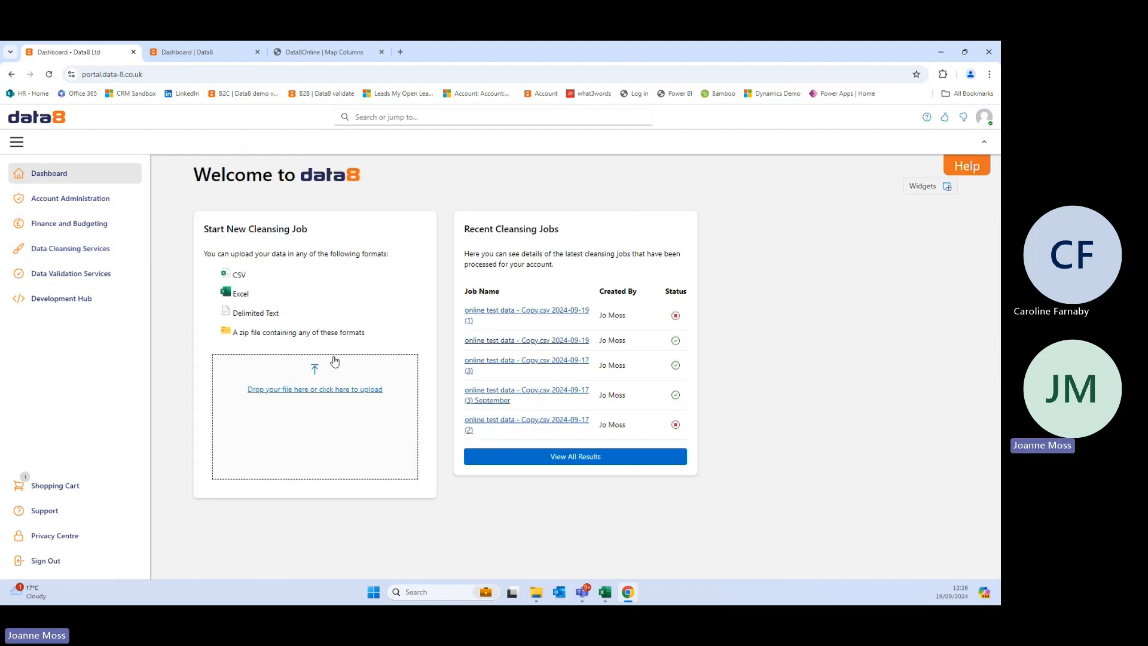
left_click(325, 396)
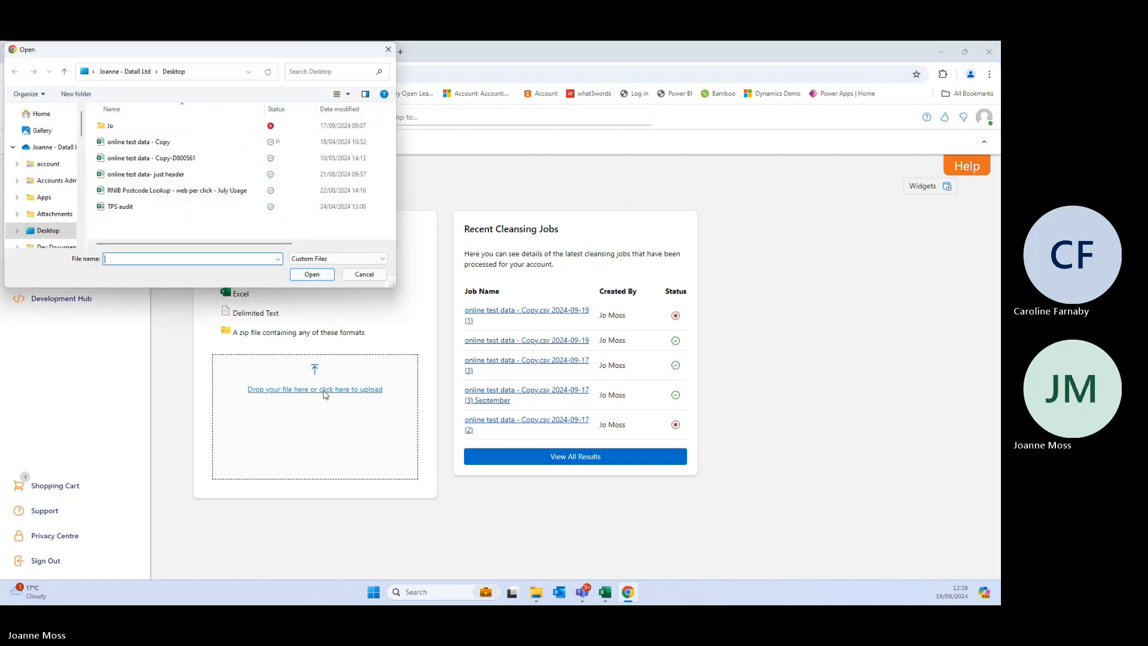
left_click(179, 142)
left_click(322, 275)
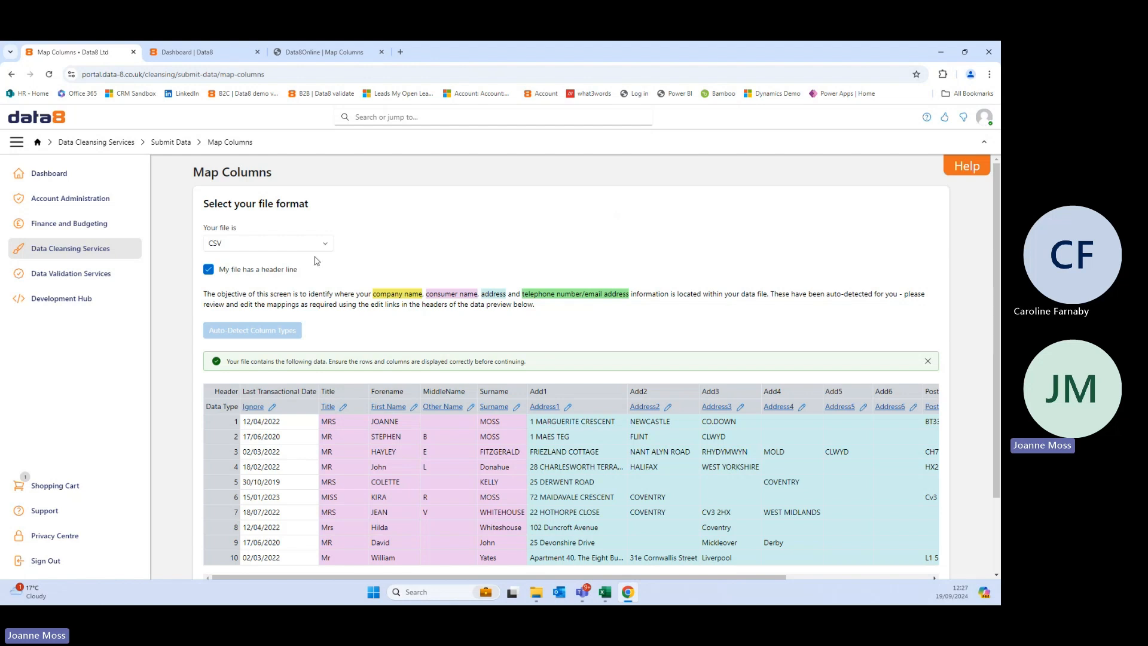
Review the data type options for the Add1 column and save it as Address 1.
scroll(317, 260, "down", 1)
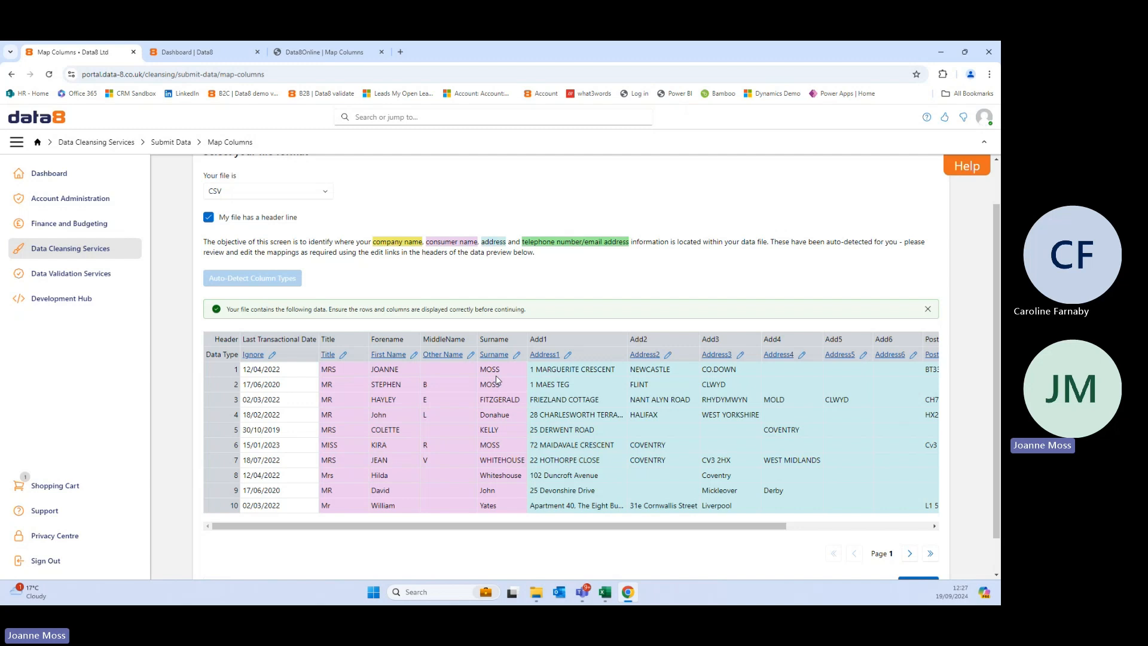
left_click(566, 356)
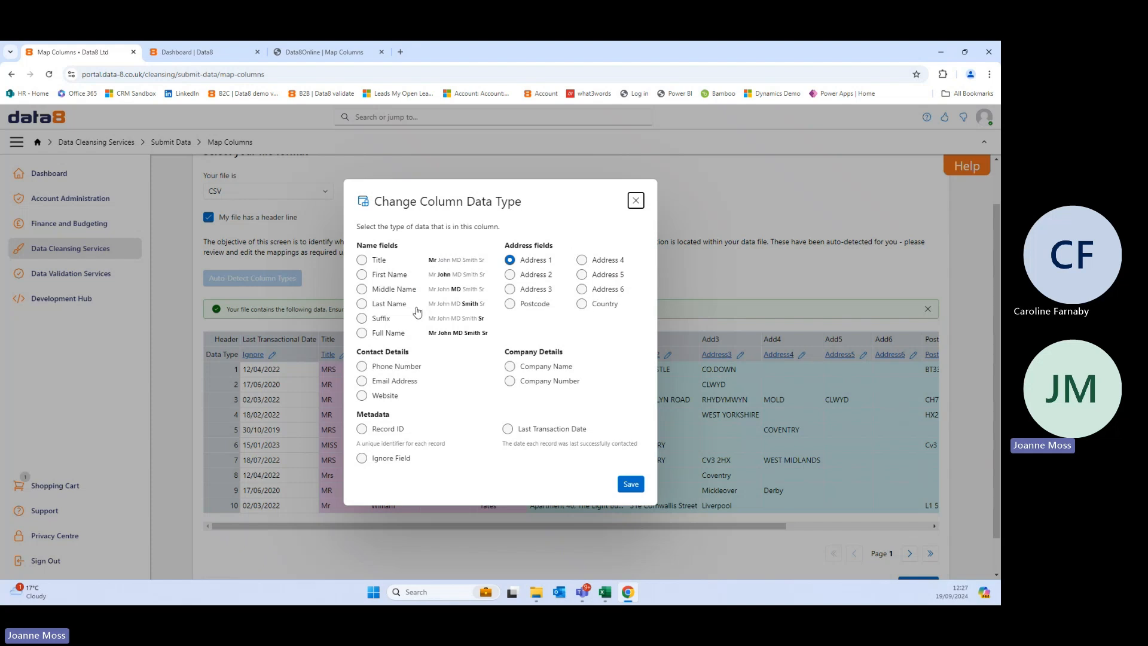
left_click(633, 491)
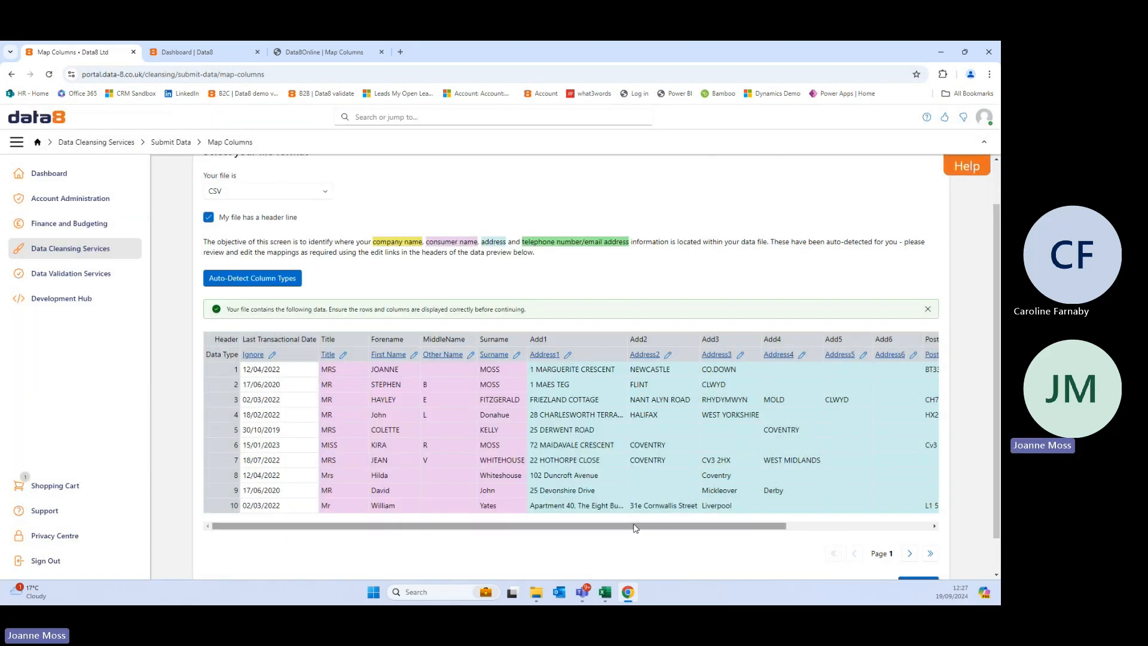
Change the Telephone column's data type to Ignore Field and save the mapping.
left_click_drag(635, 528, 779, 528)
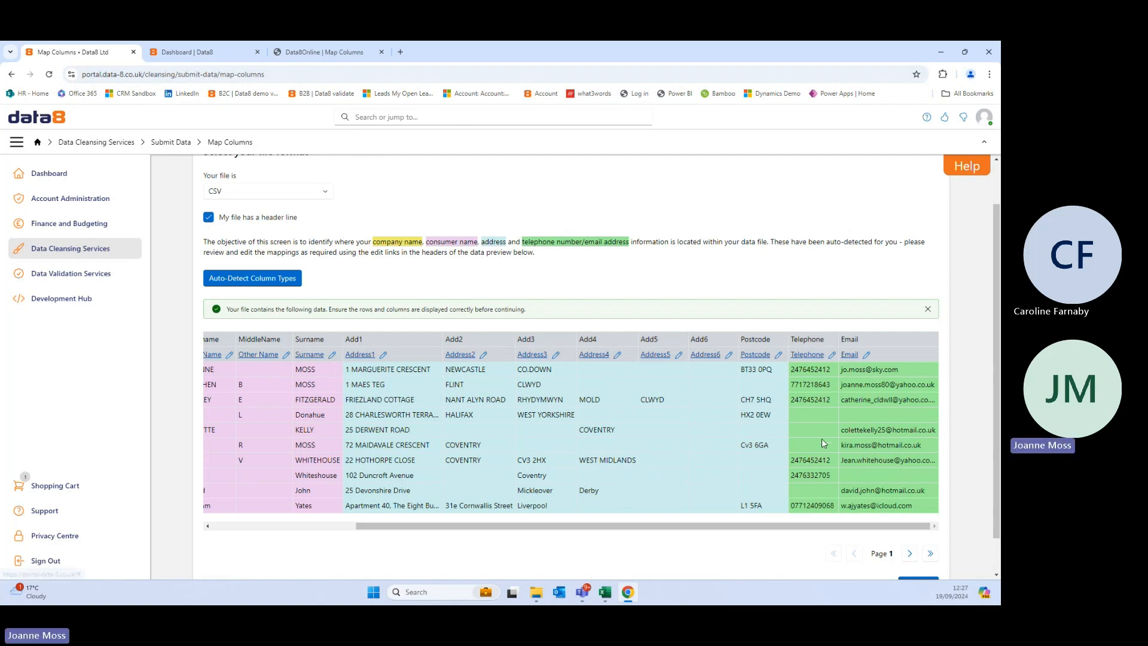
left_click(831, 357)
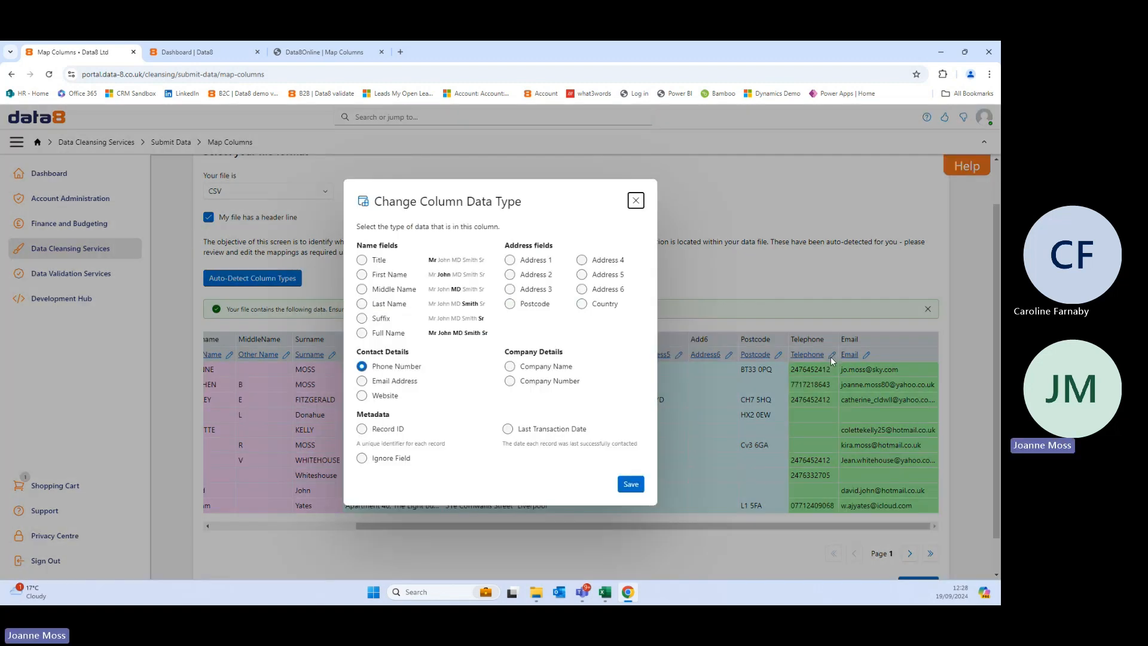
left_click(390, 459)
left_click(631, 485)
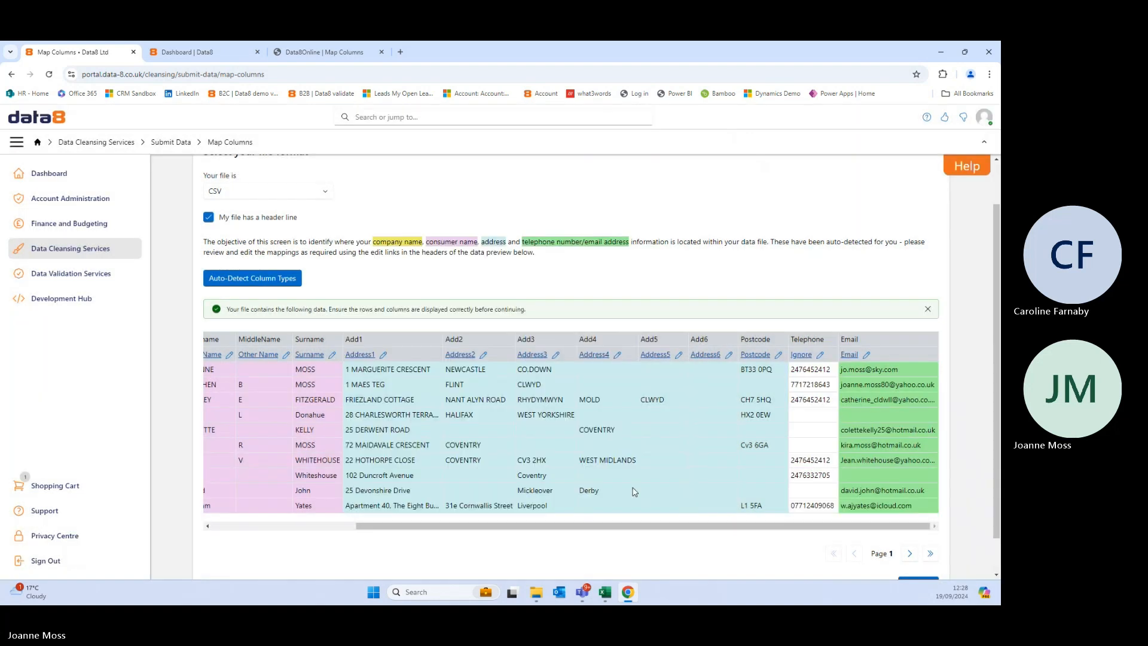
Compare the column mapping with the old Data8Online Map Columns page and return to the new portal.
scroll(634, 491, "down", 1)
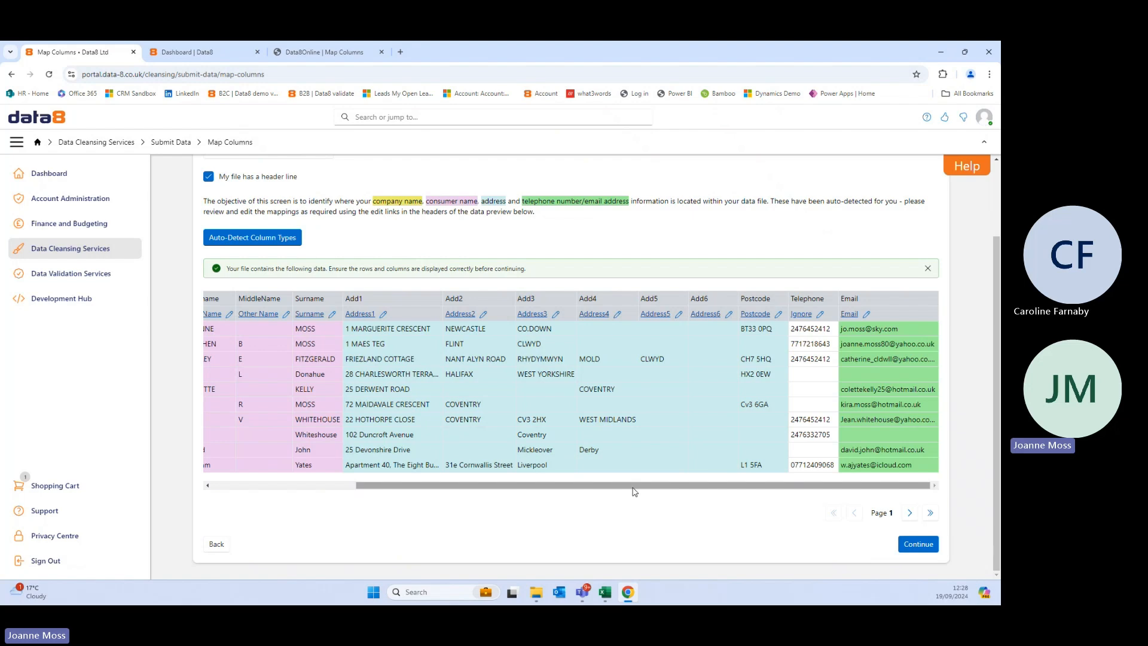
left_click(352, 52)
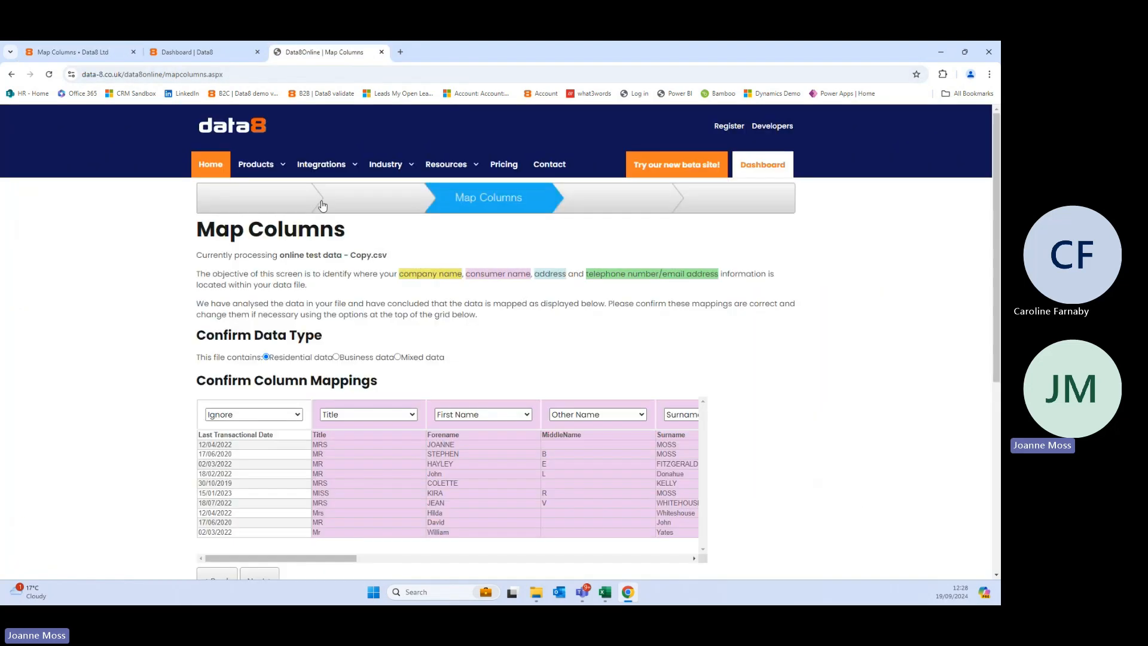
left_click_drag(327, 558, 263, 560)
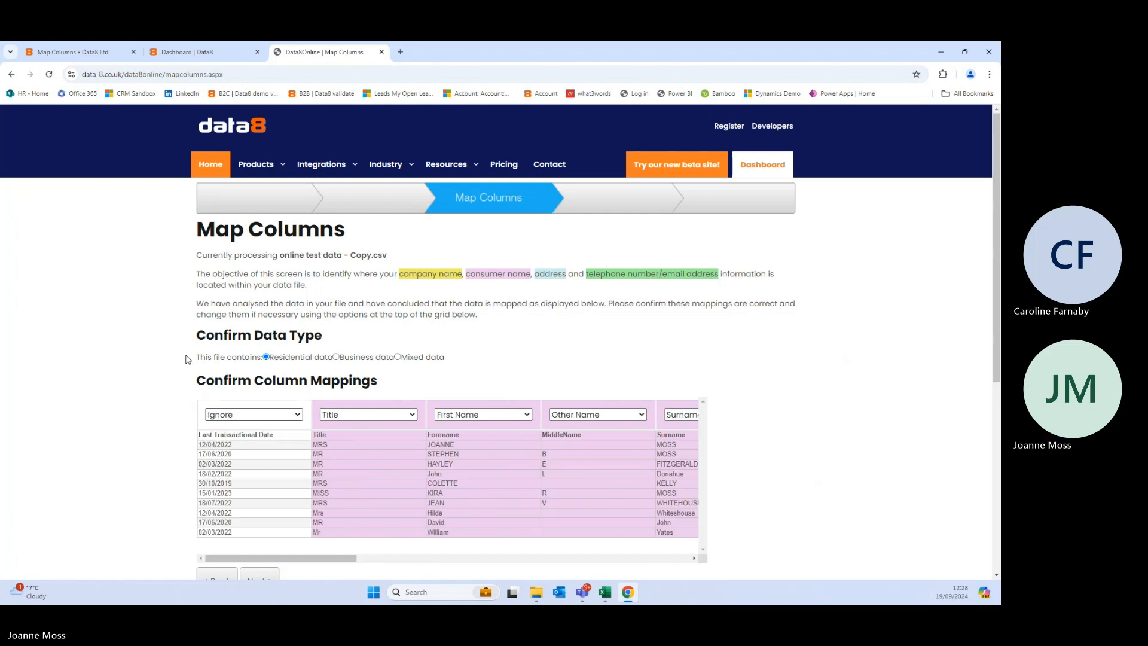
left_click(103, 56)
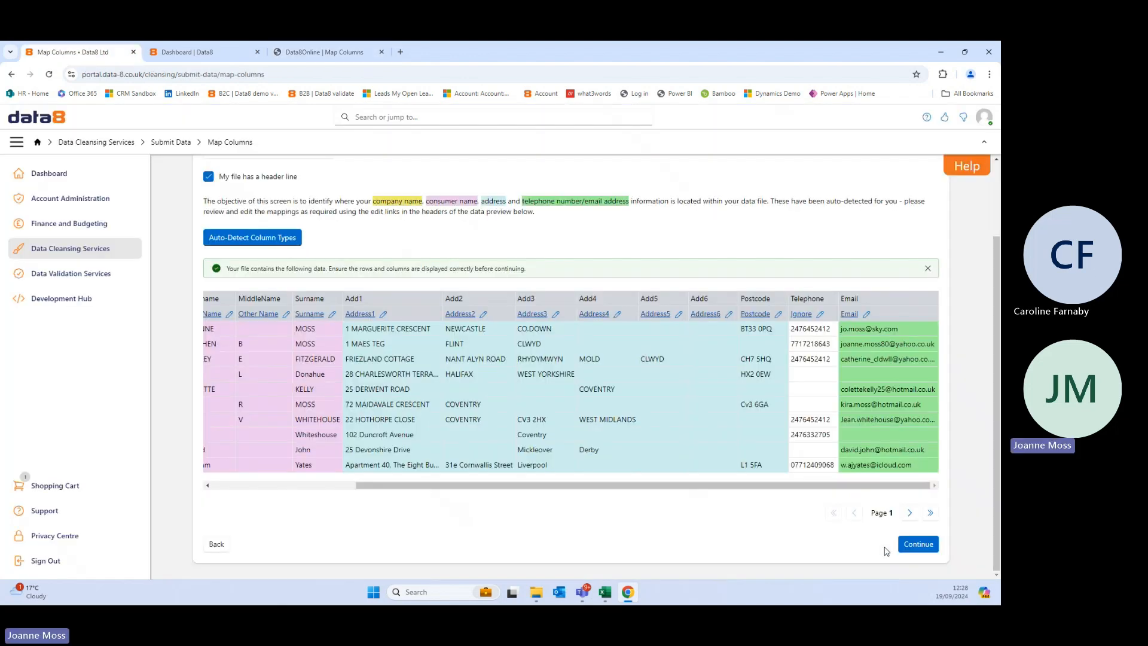
Check the data preview through to page 4 and continue to the workflow template selection.
left_click(907, 516)
left_click(909, 515)
left_click(908, 515)
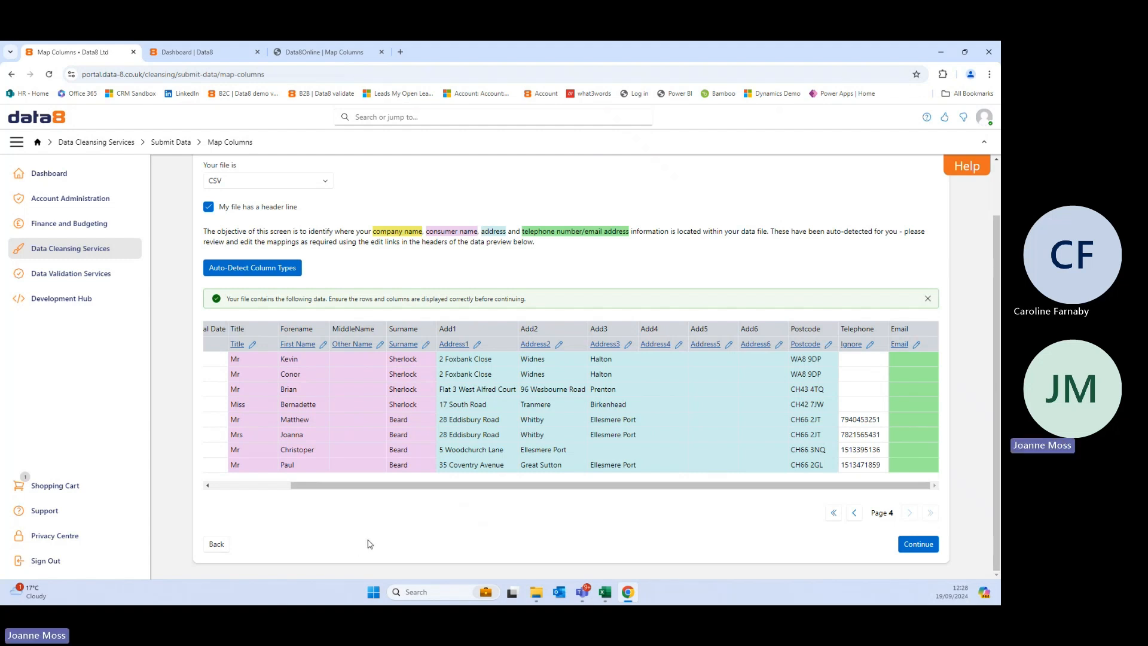
left_click(918, 545)
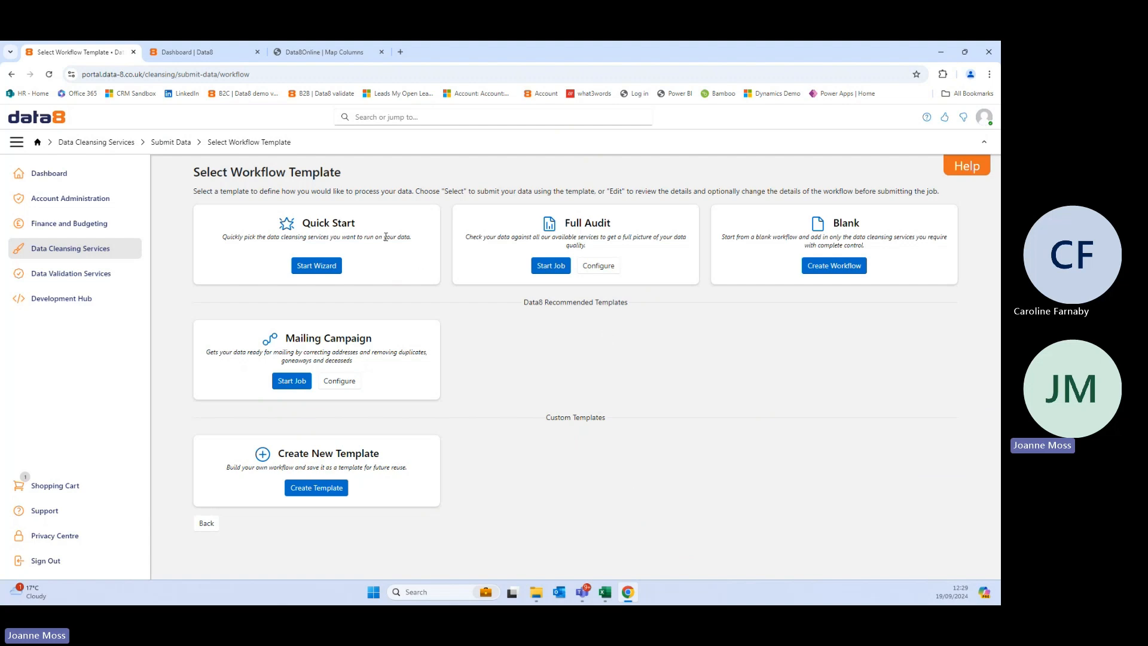
Start the Quick Start wizard and enable Mover, PAF Cleansing, Deduplicate, Deceased Flagging and Goneaway Flagging.
left_click(321, 269)
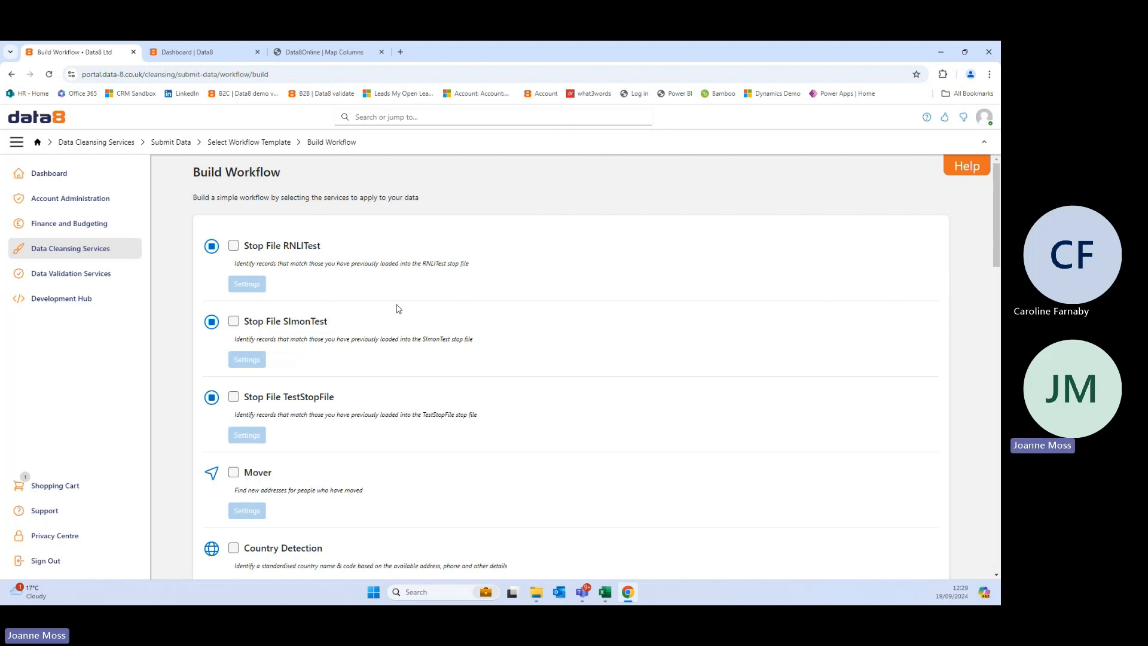
scroll(397, 307, "down", 1)
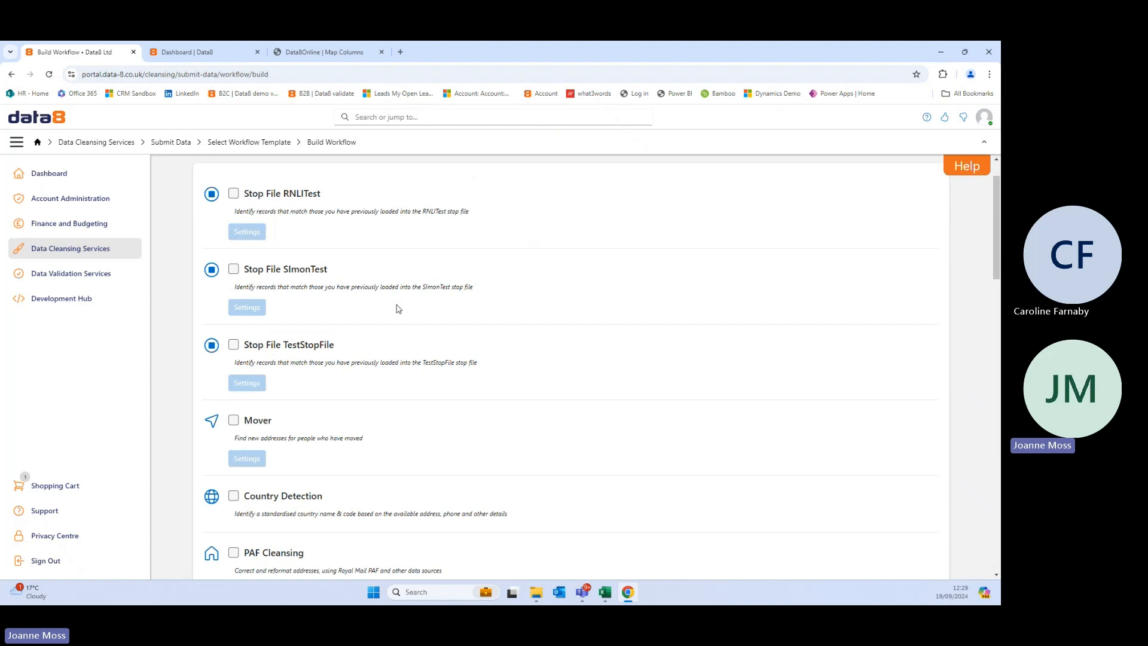
scroll(368, 350, "down", 1)
left_click(233, 368)
scroll(235, 376, "down", 2)
left_click(234, 396)
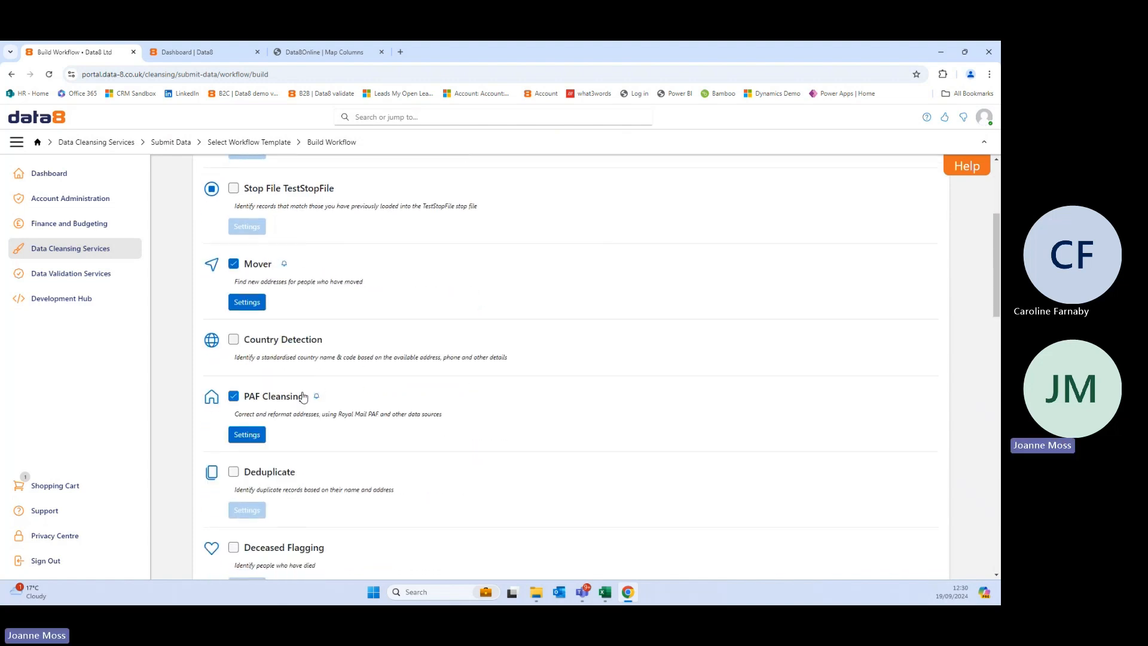
scroll(303, 397, "down", 2)
left_click(233, 368)
scroll(336, 379, "down", 2)
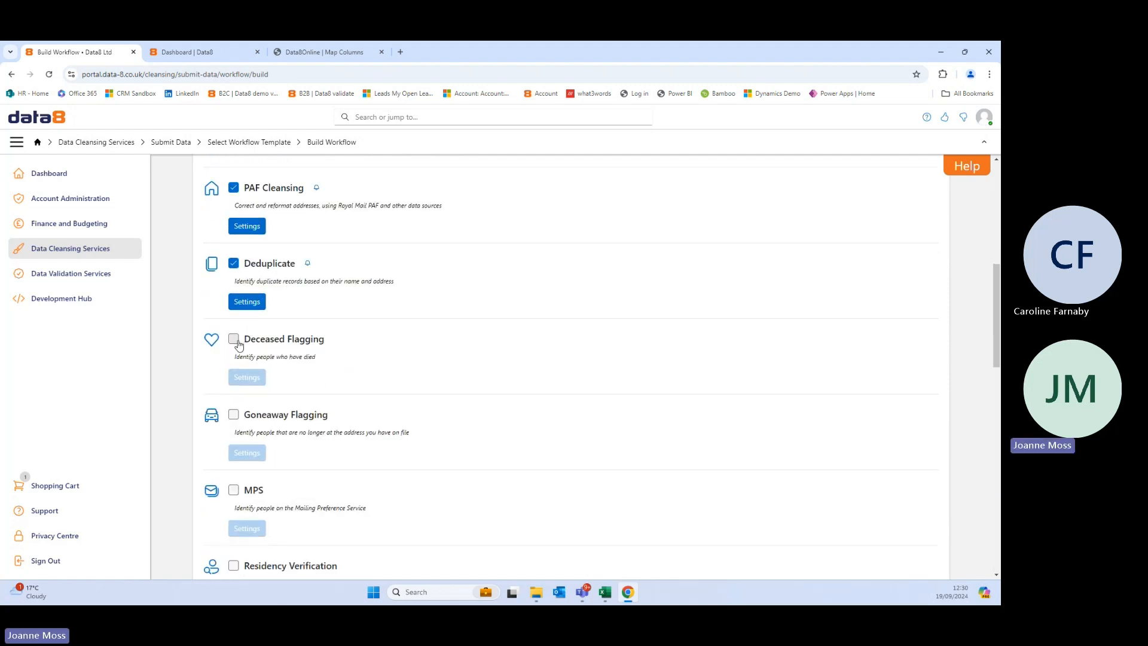
left_click(236, 340)
left_click(234, 417)
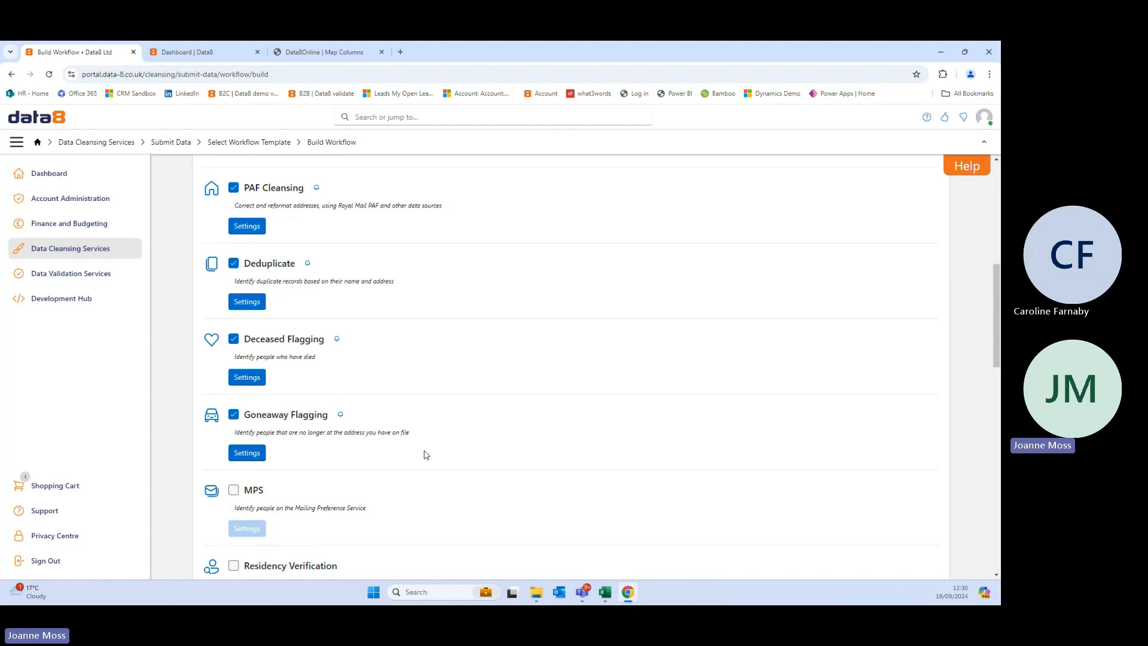
Configure the Mover service with match level Initial, and turn on Output Data Source and Output Mover Date.
scroll(470, 387, "up", 4)
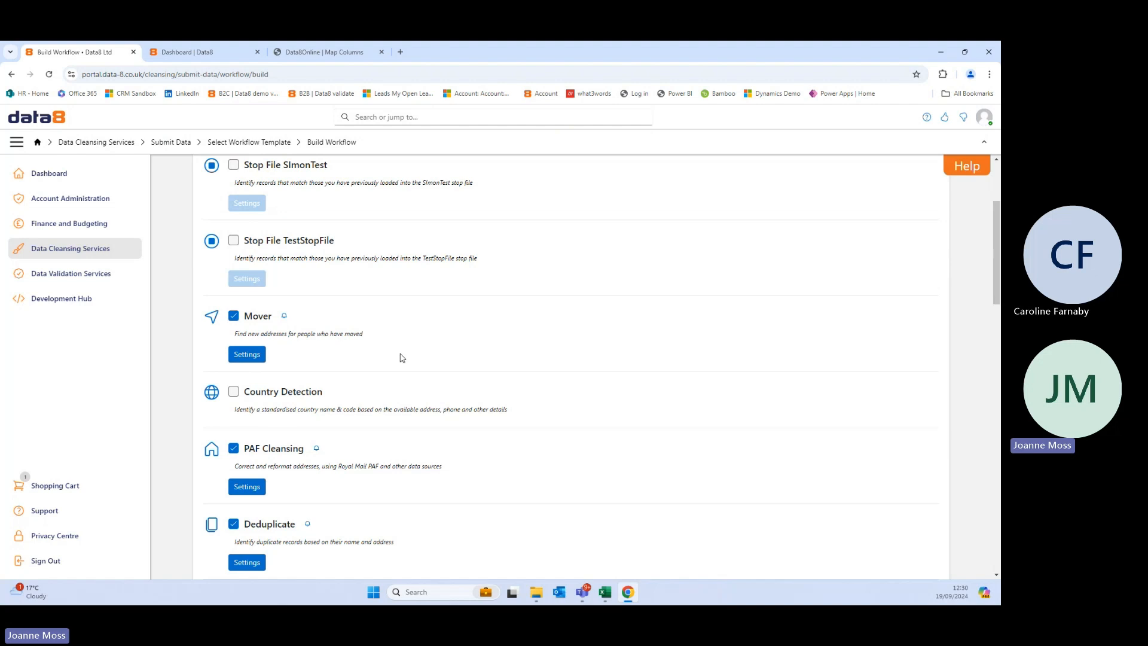
left_click(246, 355)
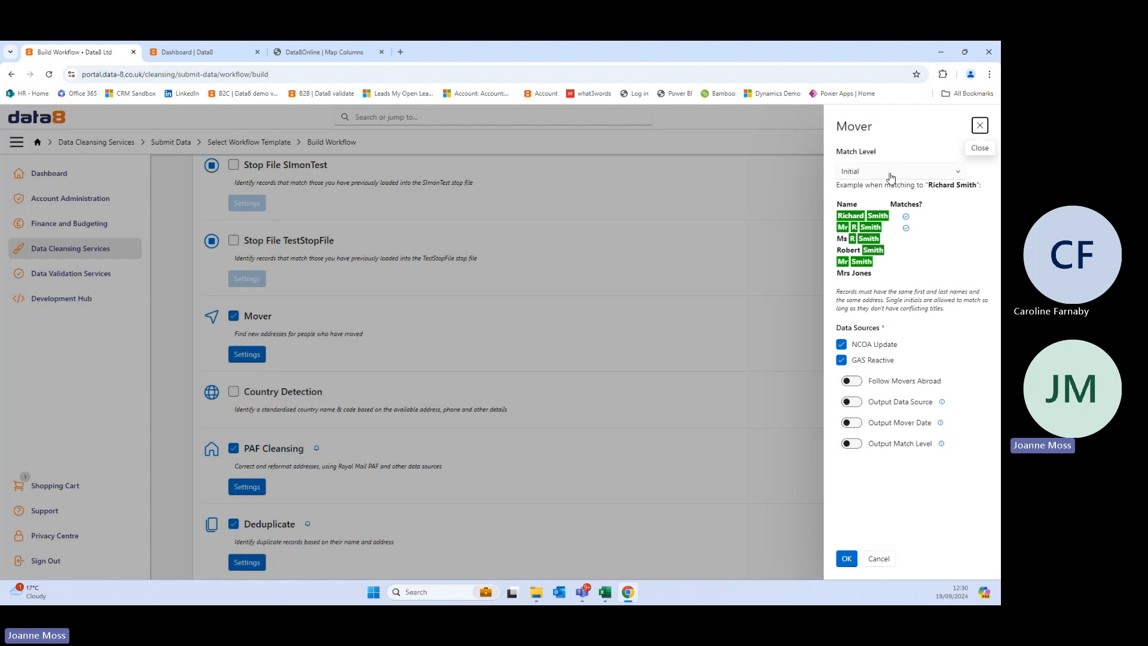
left_click(957, 174)
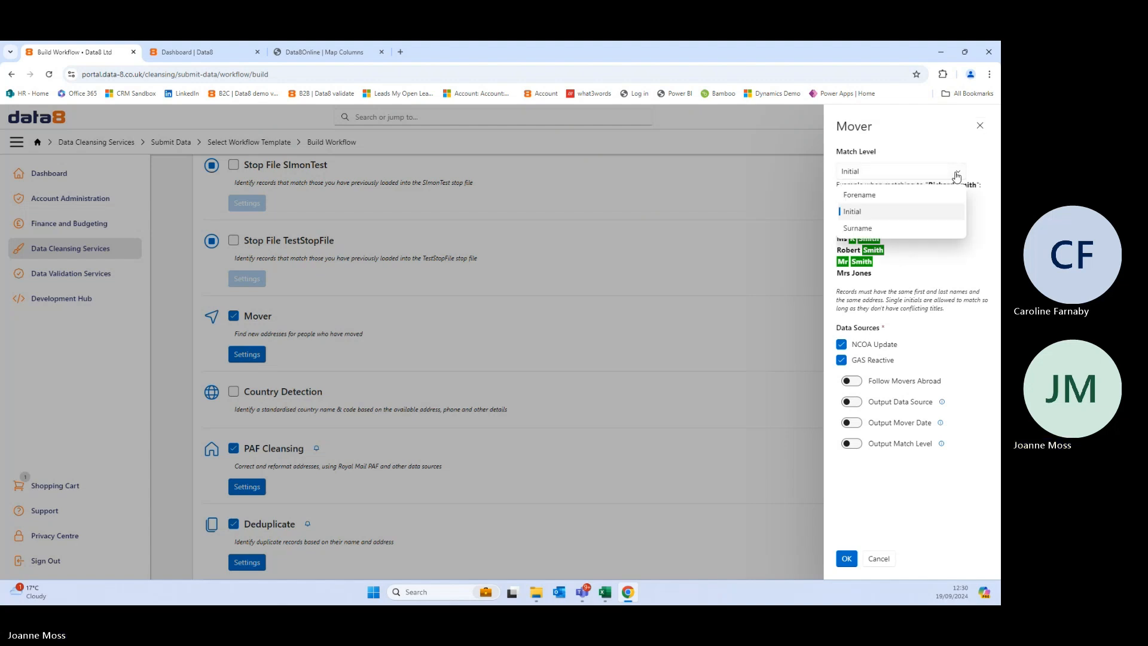
left_click(896, 217)
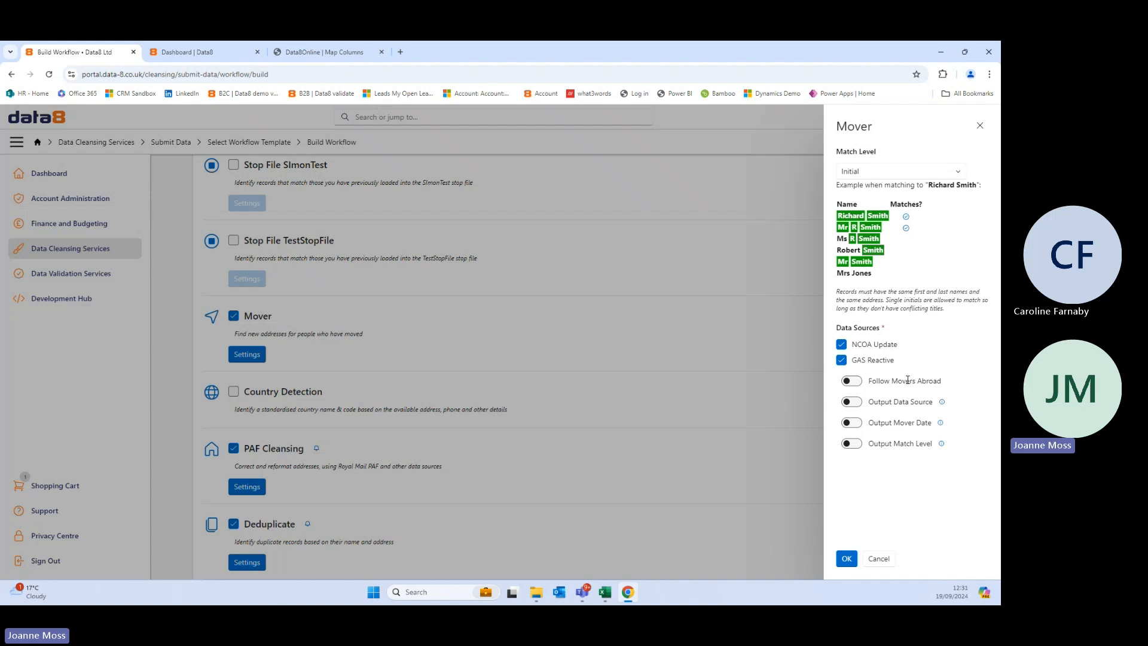
left_click(858, 405)
left_click(857, 424)
left_click(846, 558)
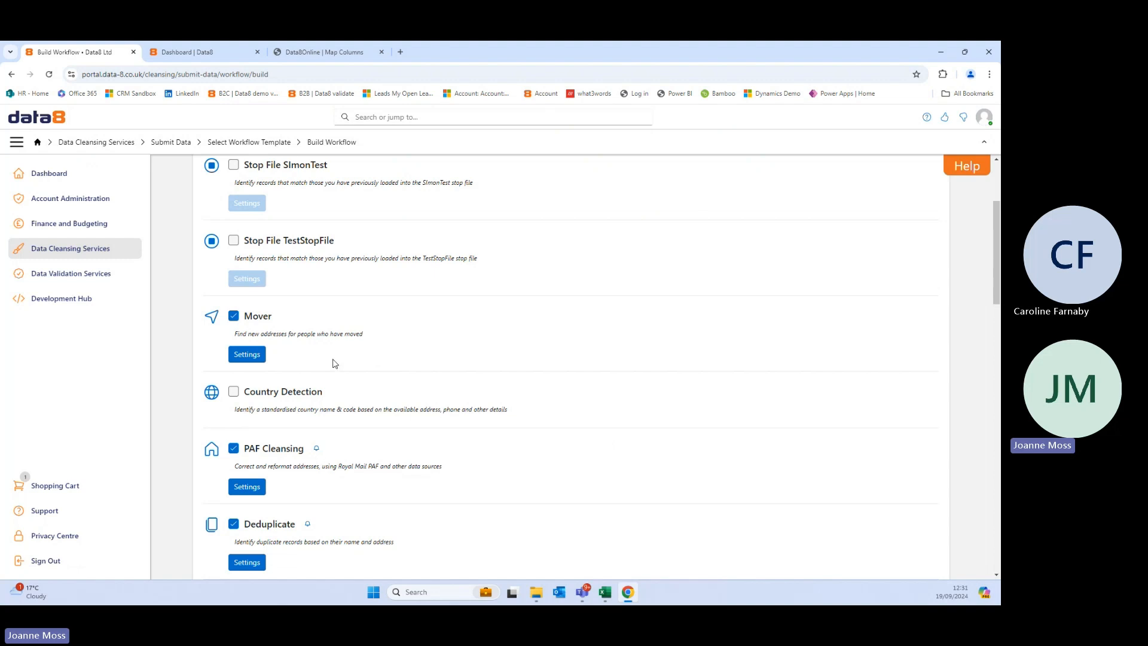
Configure PAF Cleansing with 5 total address lines and turn on Output DPS.
scroll(333, 363, "down", 2)
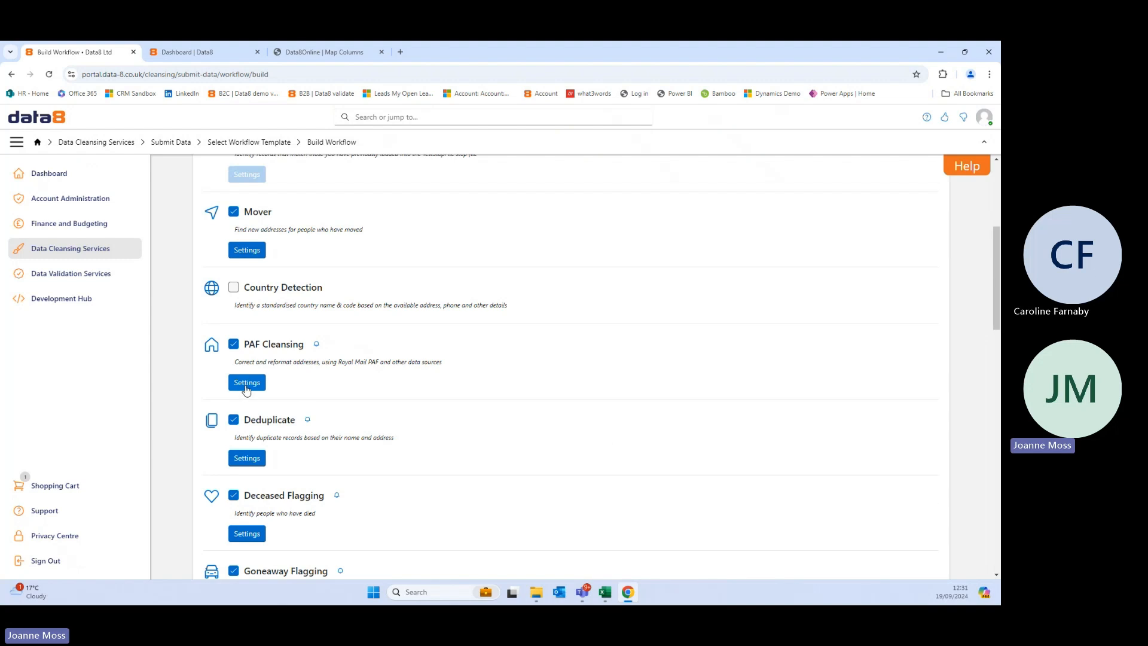
left_click(246, 385)
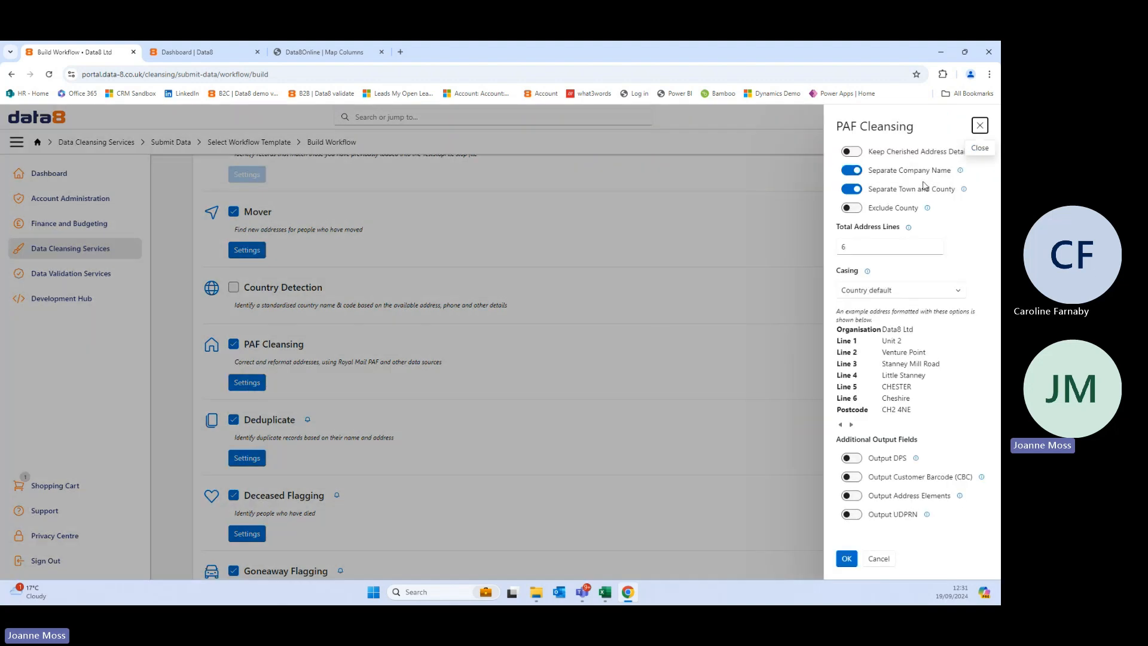
left_click(936, 251)
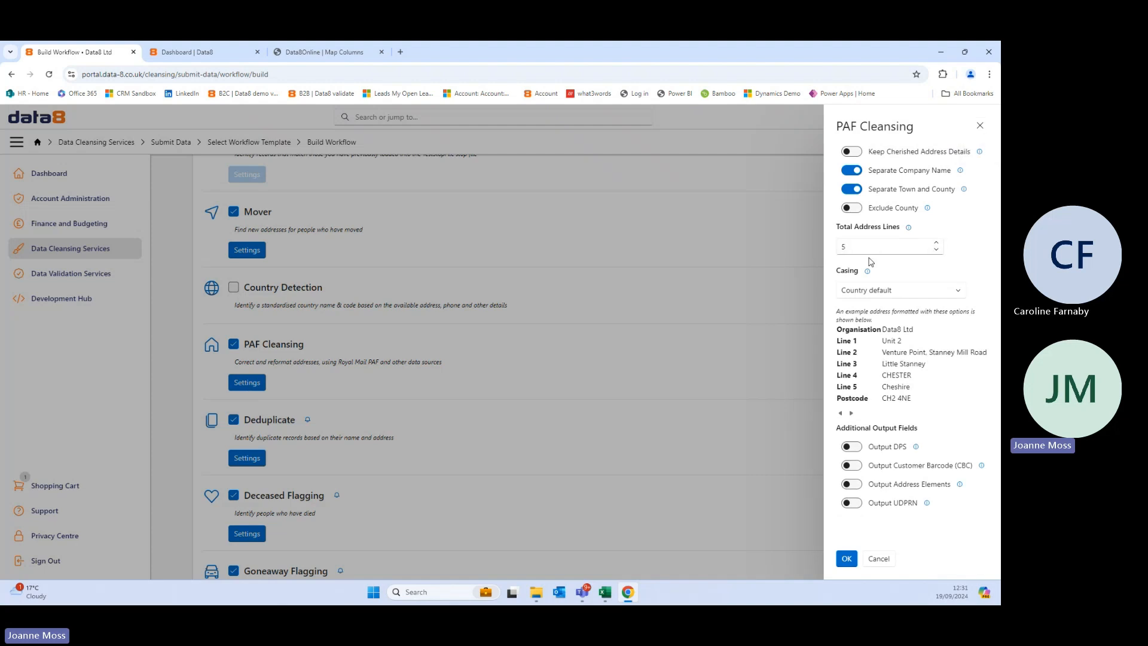
left_click(851, 446)
left_click(846, 558)
Set the Deduplicate service's match level to Personal and save its settings.
scroll(456, 316, "down", 1)
scroll(456, 315, "down", 3)
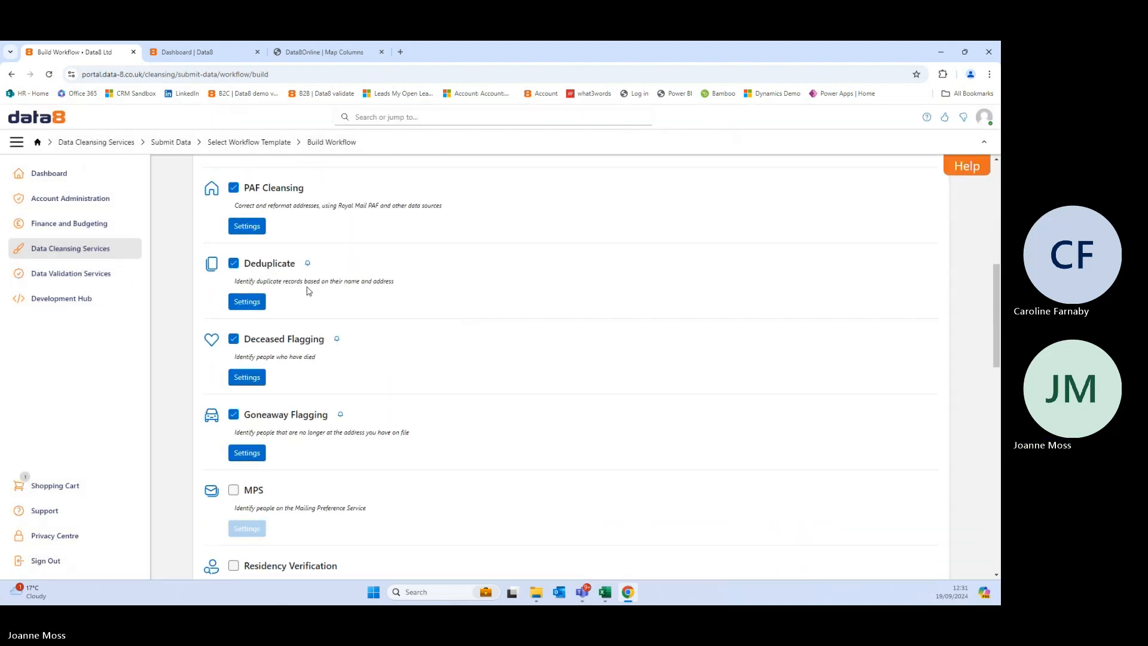
left_click(257, 302)
left_click(957, 174)
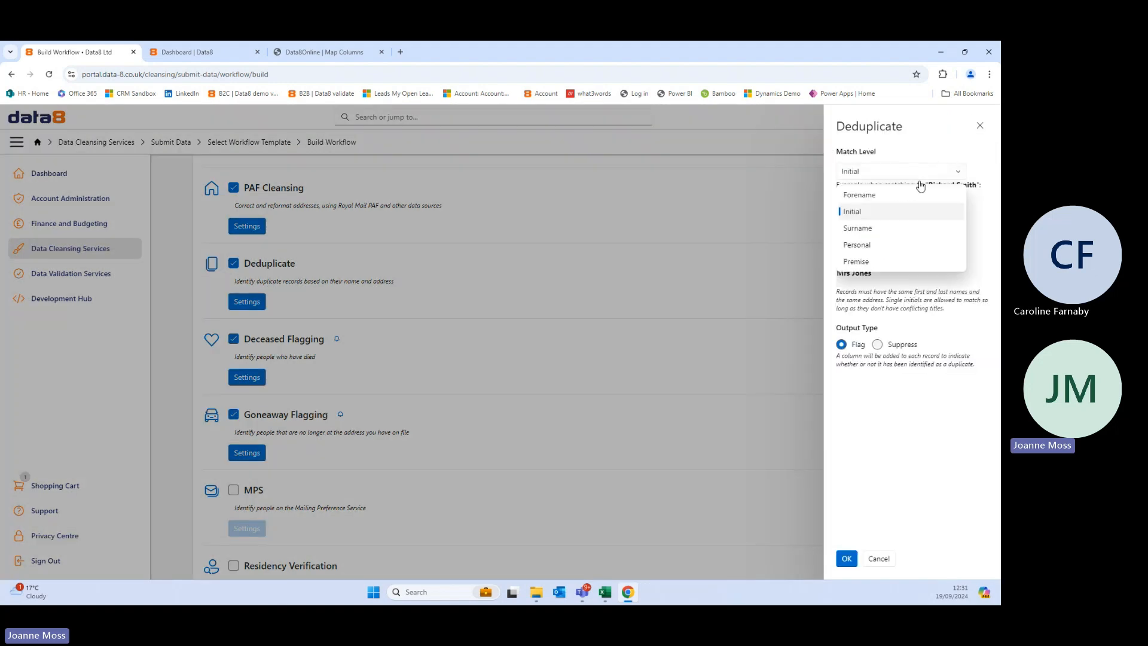
left_click(860, 246)
left_click(845, 557)
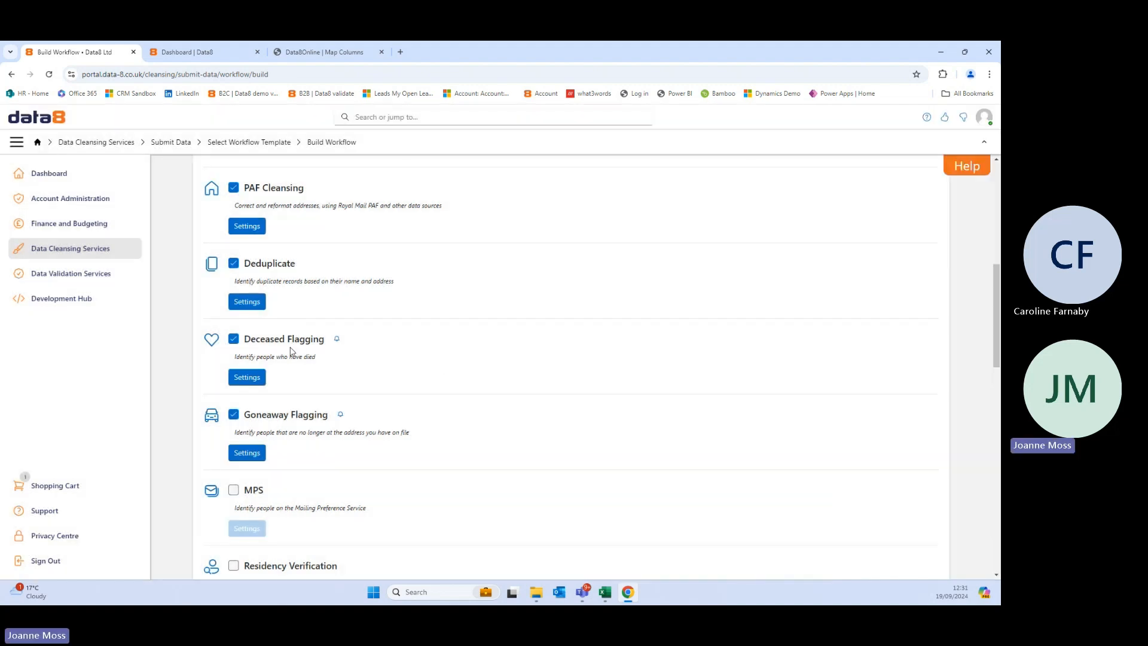
Configure Deceased Flagging to output the data source, date of death and match level, and save its settings.
left_click(251, 377)
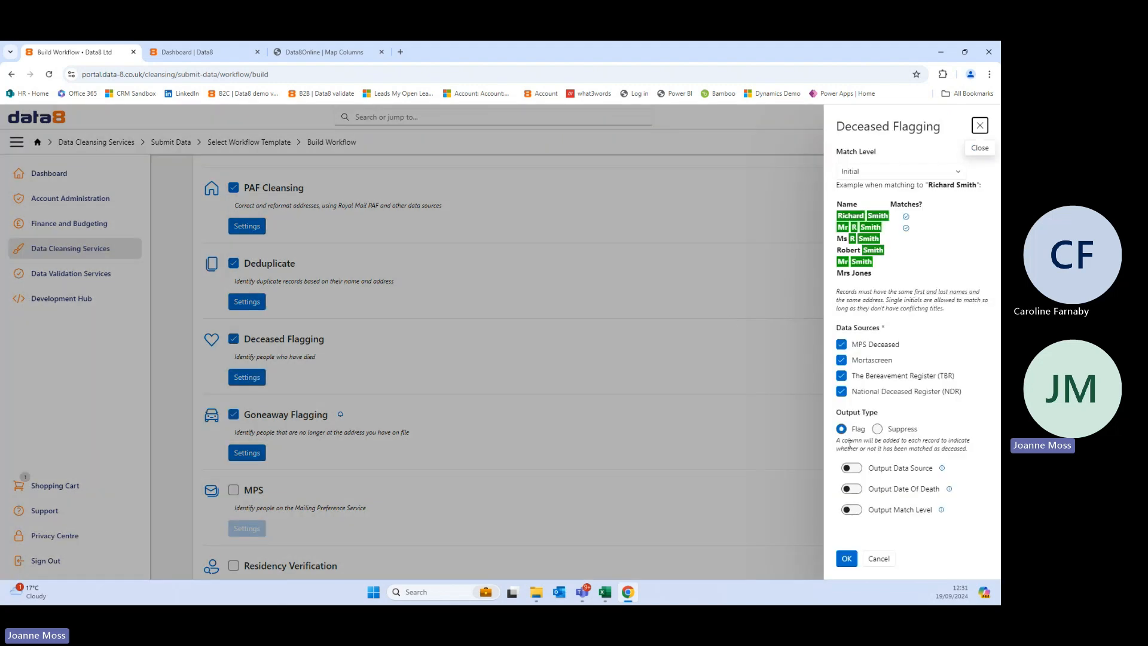
left_click(855, 472)
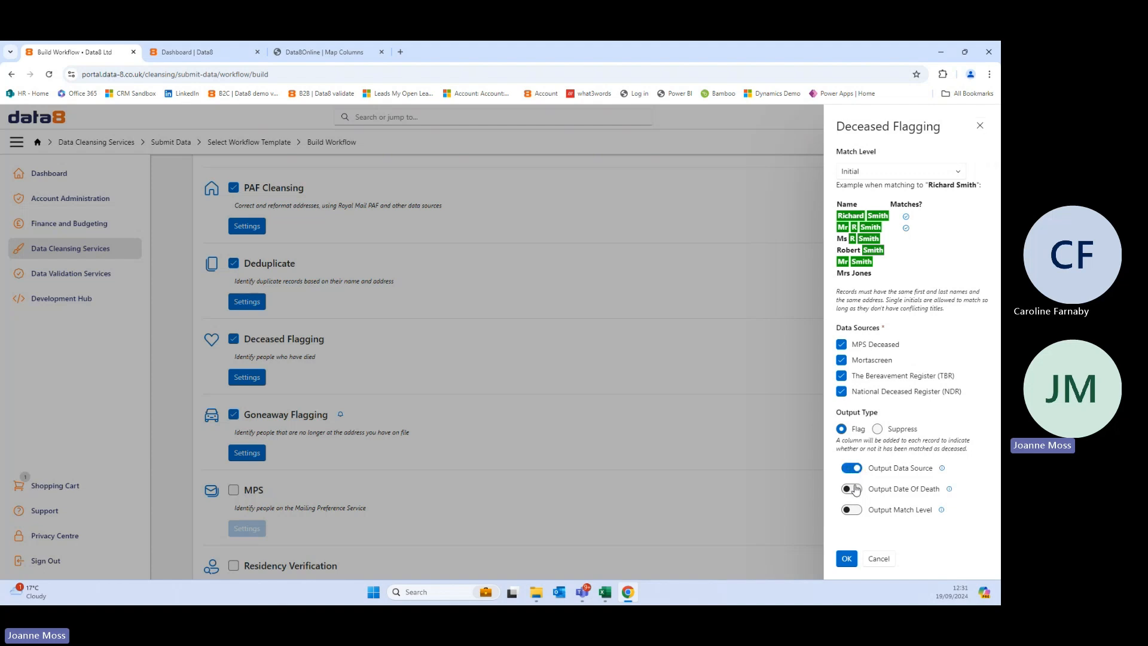
left_click(854, 489)
left_click(857, 513)
left_click(845, 558)
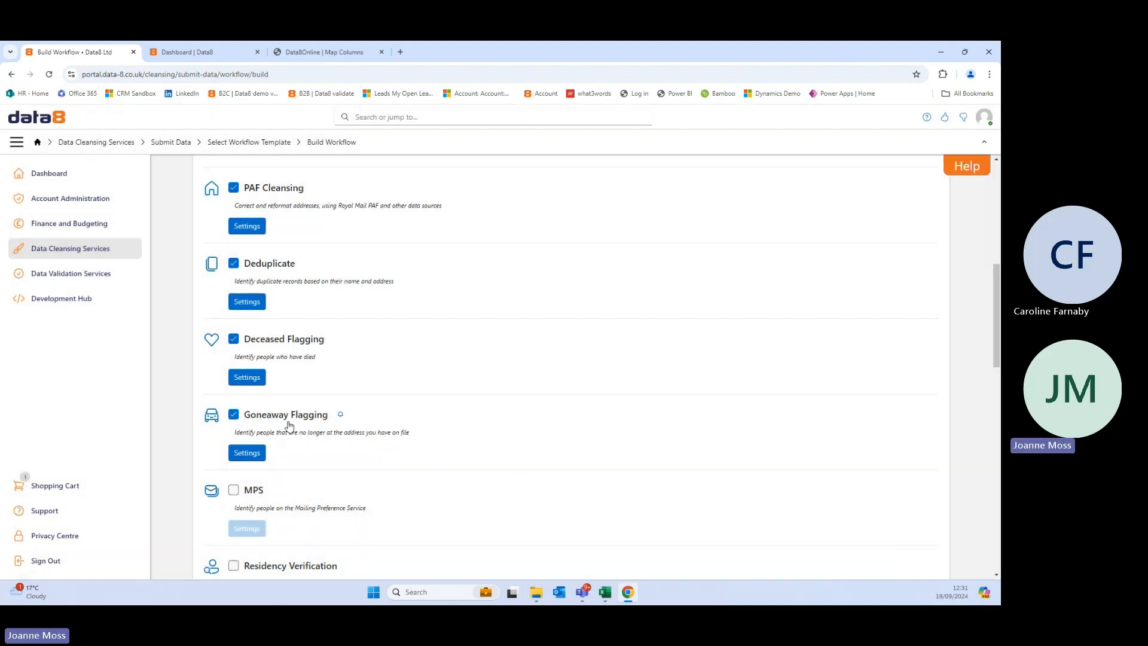
Accept the default Goneaway Flagging settings and open the cascading workflow for review.
left_click(242, 454)
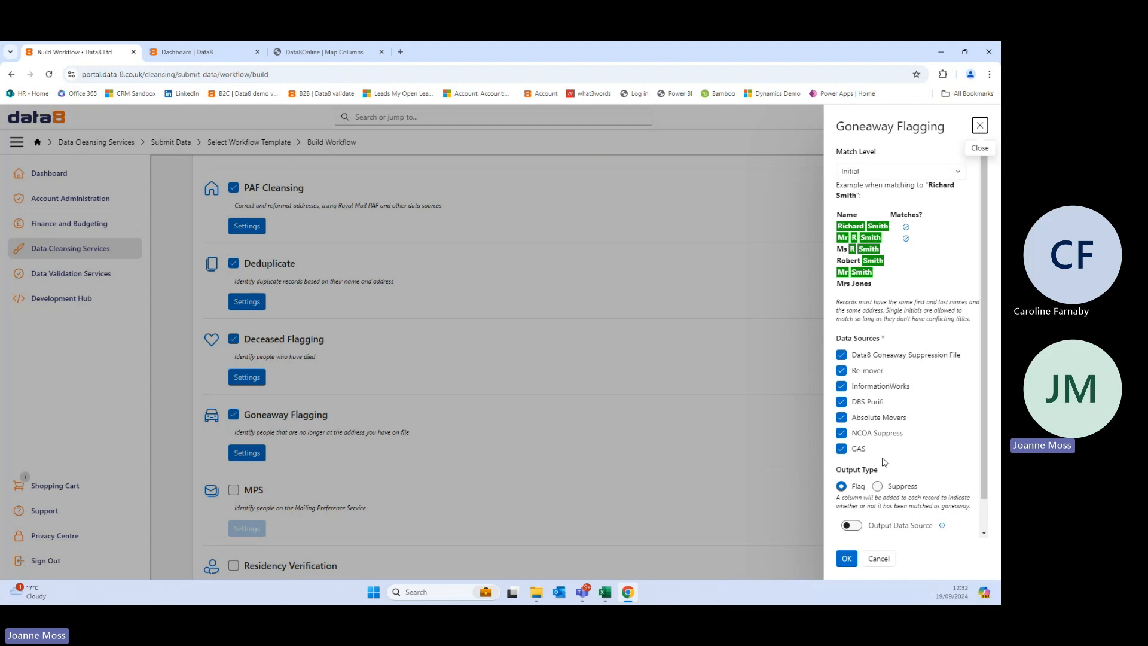
left_click(846, 558)
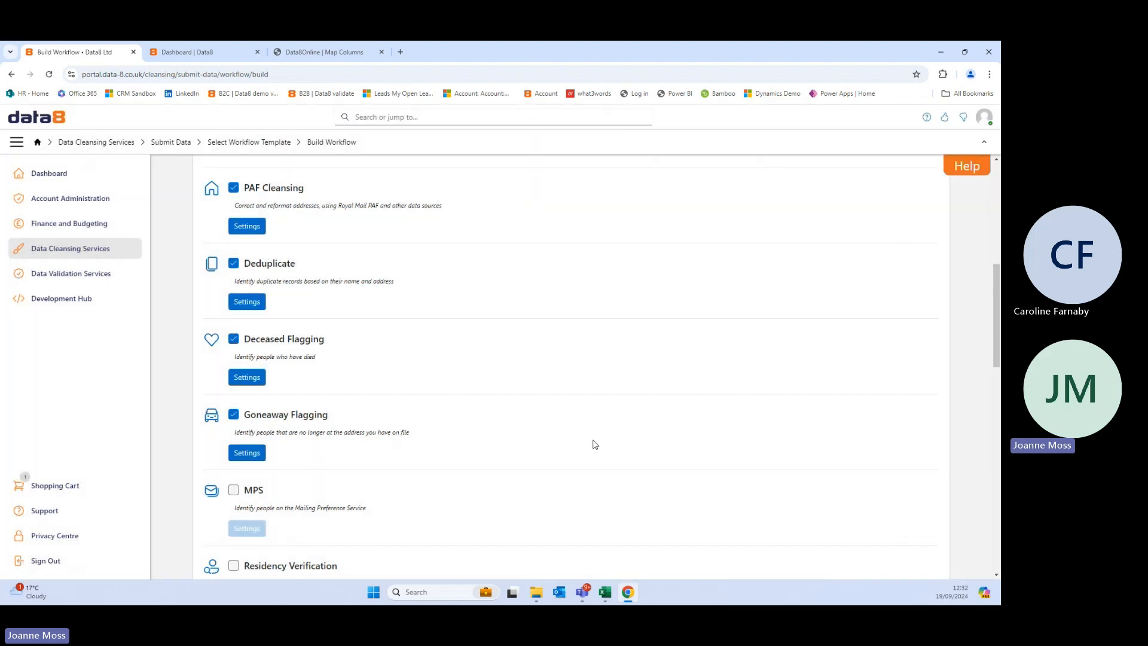
scroll(588, 336, "down", 2)
scroll(589, 338, "down", 8)
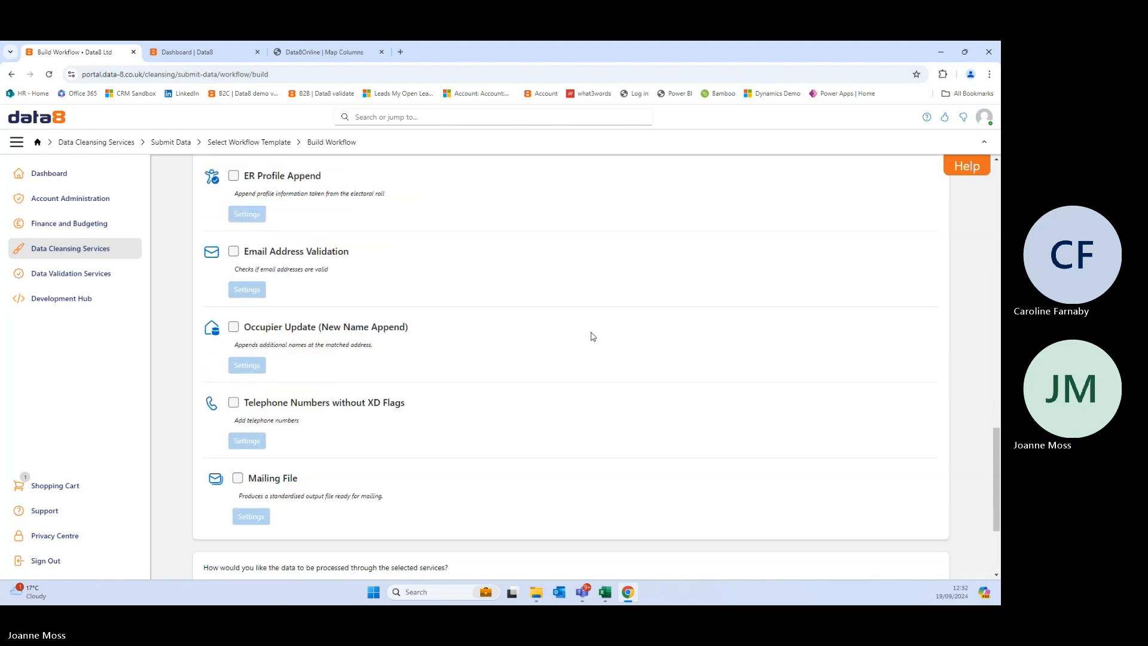
scroll(591, 337, "down", 3)
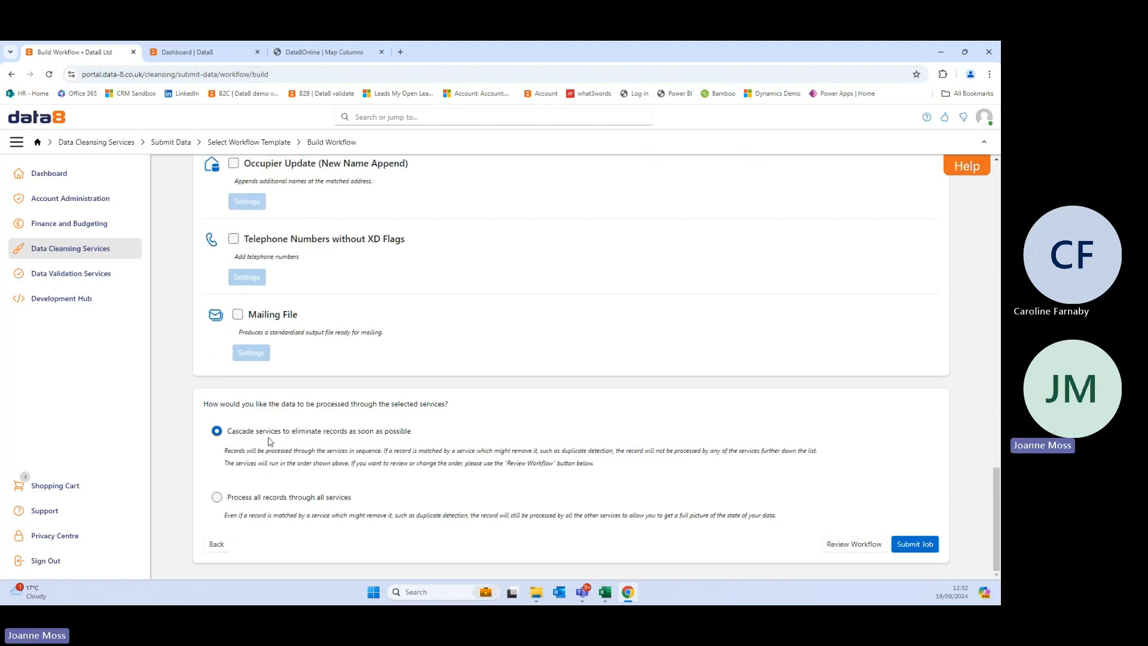
left_click(837, 541)
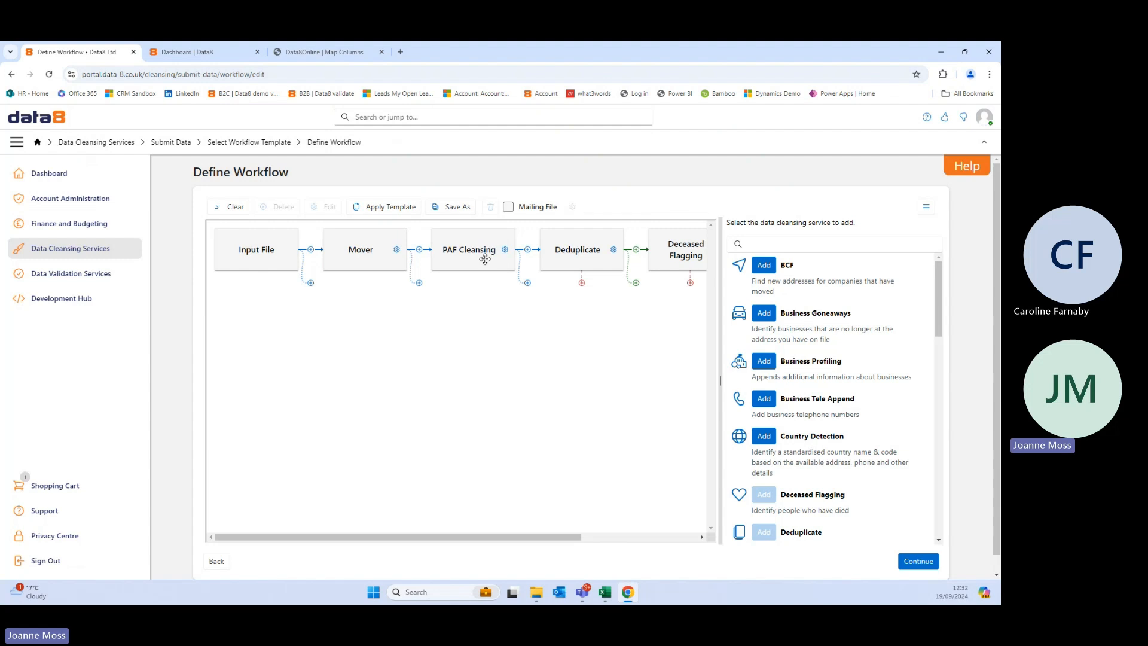
Try adding Email Address Validation on the red output branch of Goneaway Flagging, and delete the service again.
left_click_drag(558, 536, 711, 533)
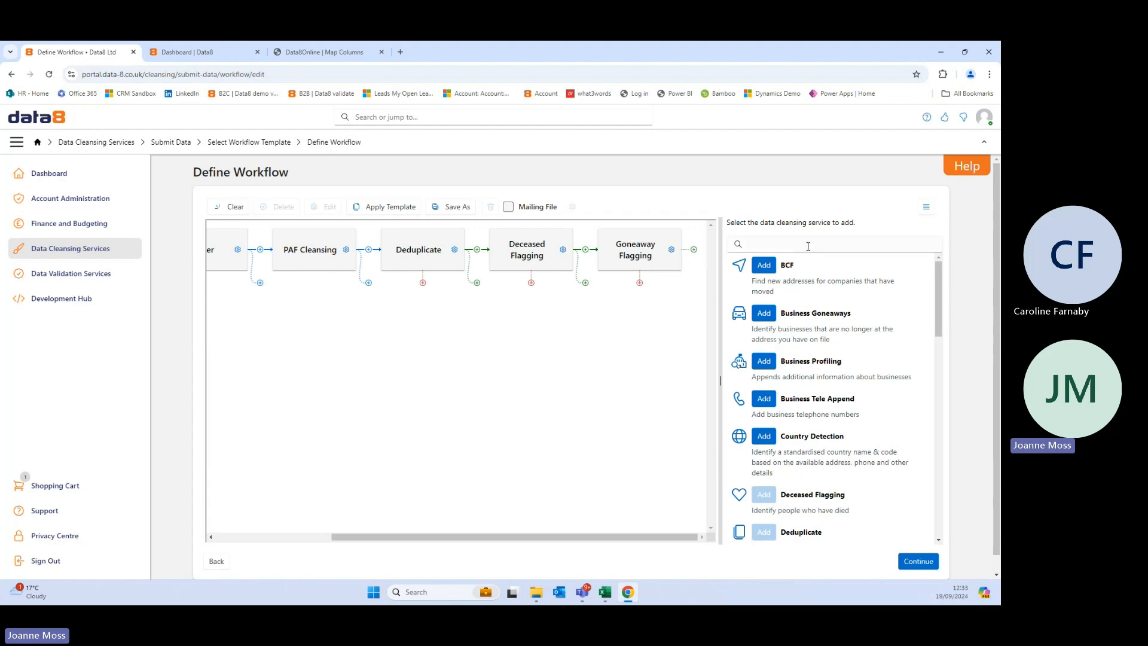
scroll(809, 281, "down", 4)
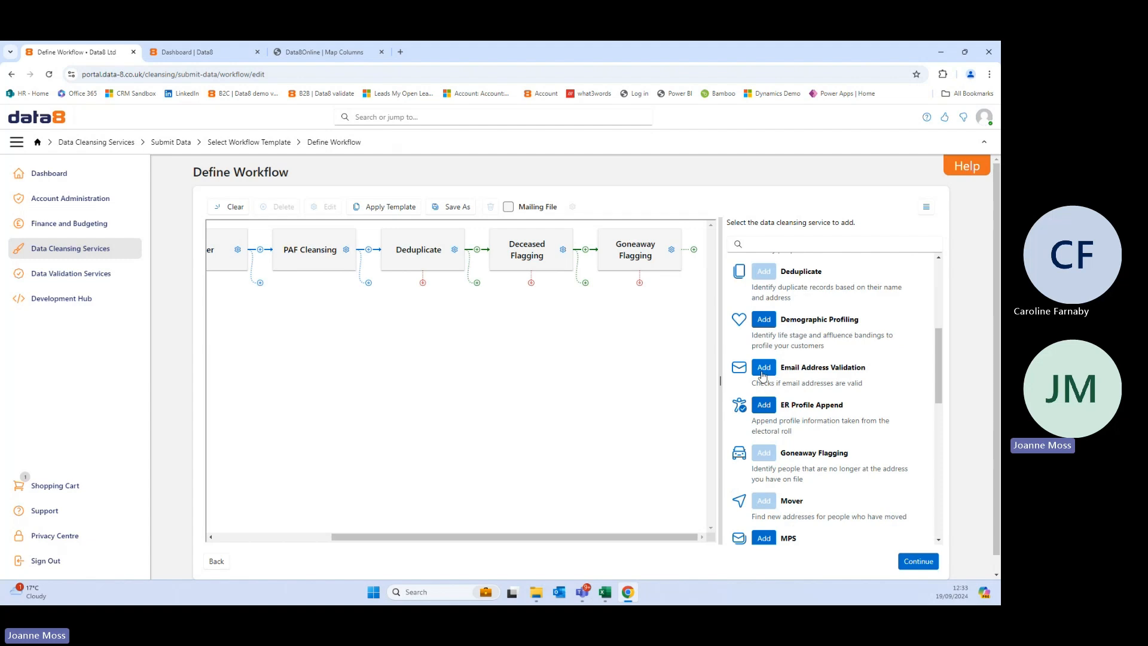
left_click(764, 367)
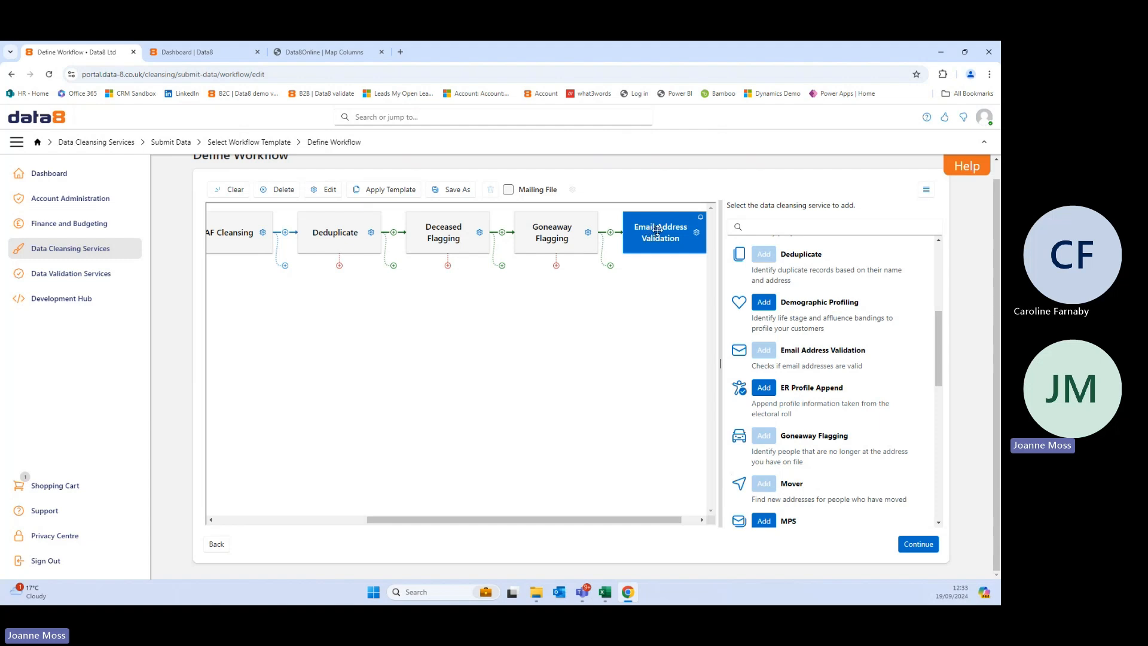
left_click_drag(666, 229, 560, 279)
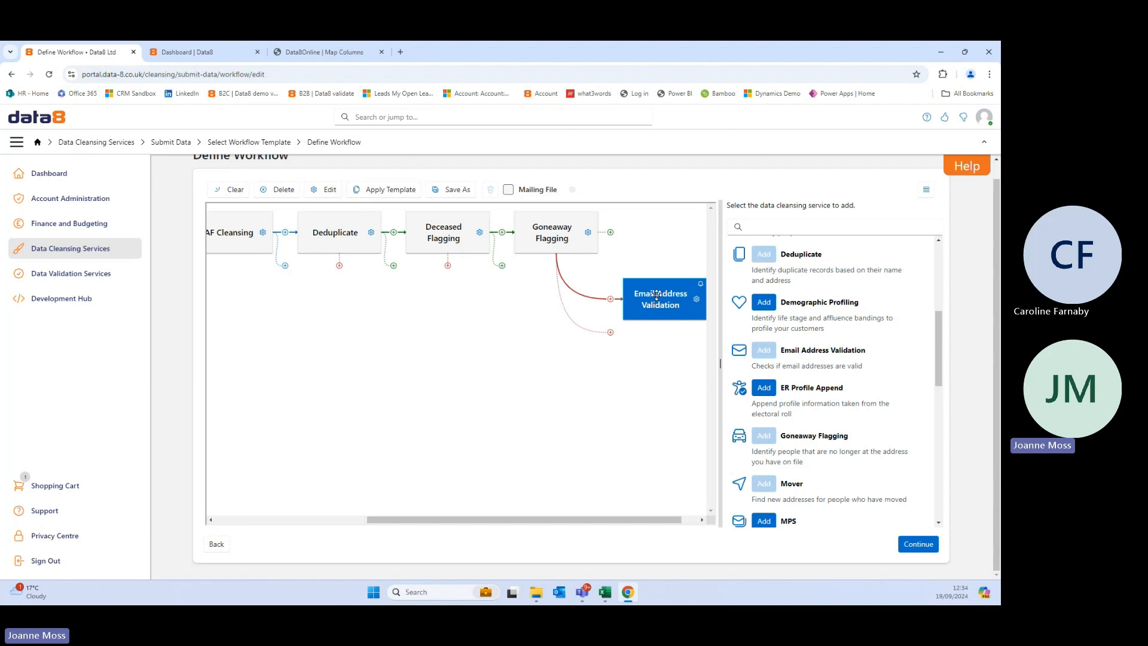
left_click(282, 191)
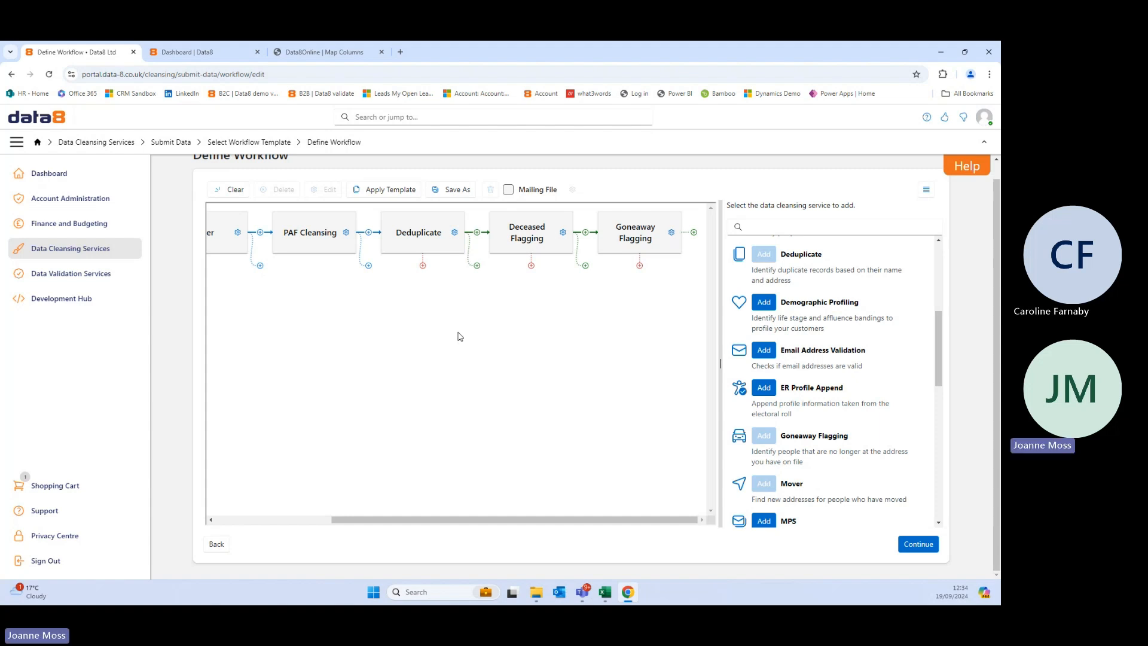
Save the workflow as a Mailing File template prefixed with the owner's first name, with description "Mover, PAF, Dedupe deceased goneaway".
left_click(457, 191)
left_click(451, 323)
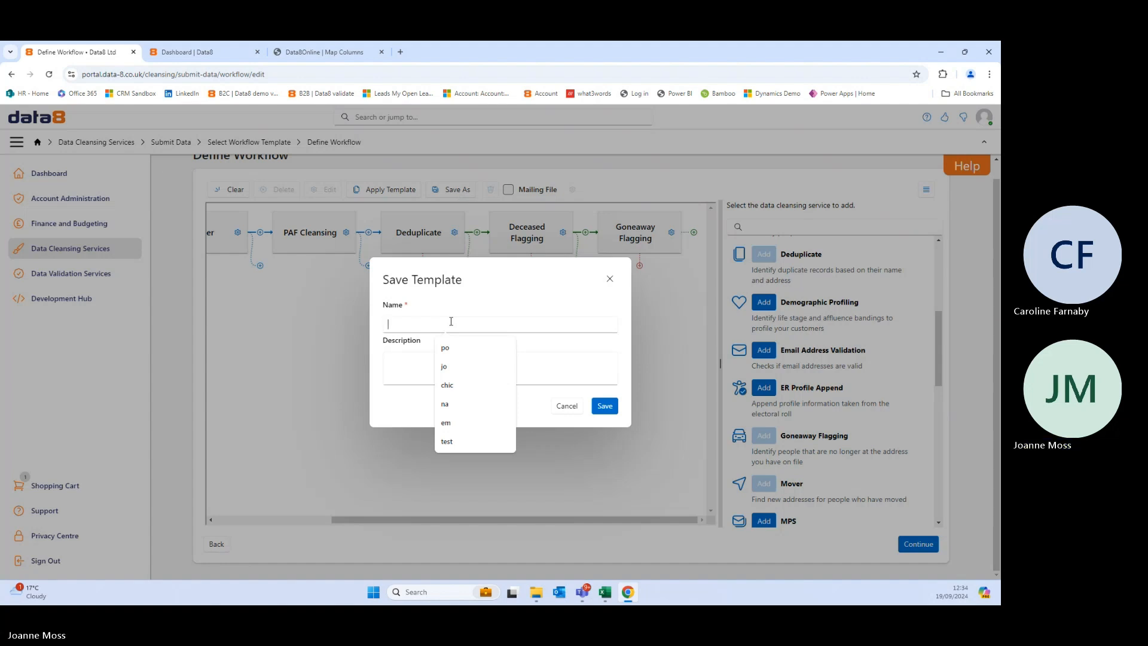
type("Jo Mailing File")
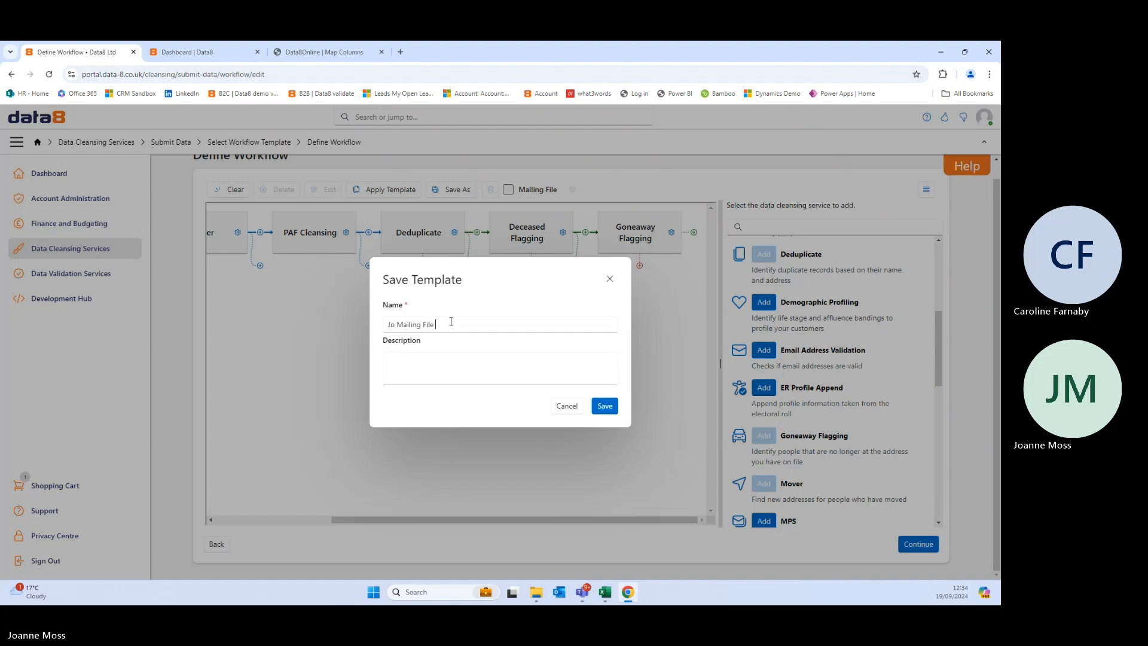
left_click(441, 361)
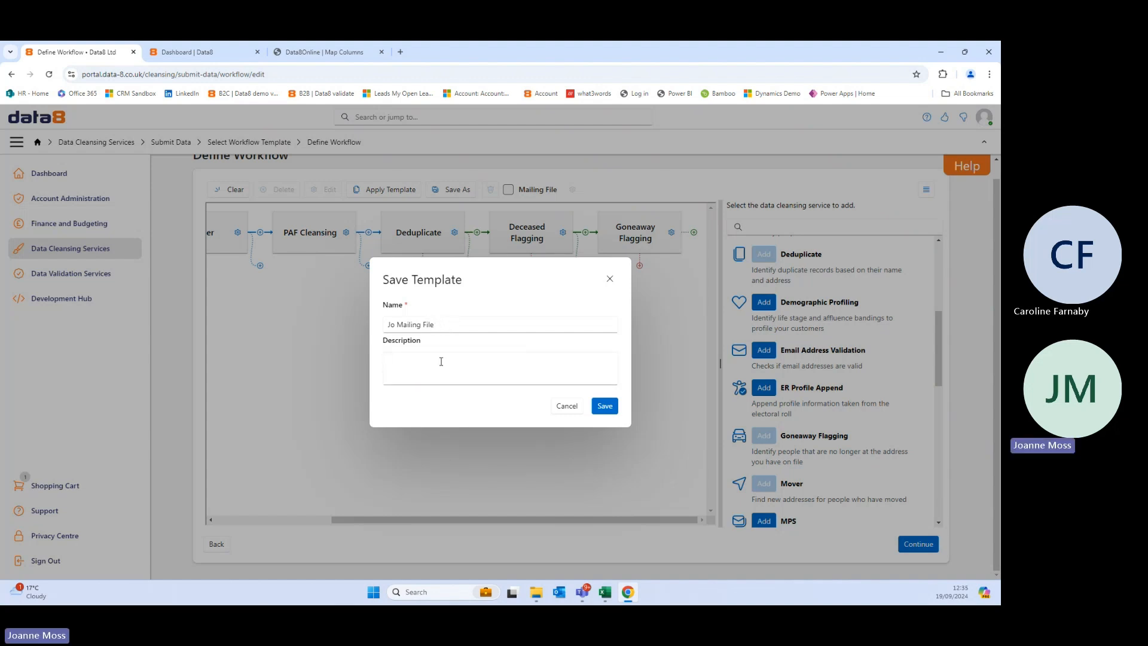
type("Mover, ")
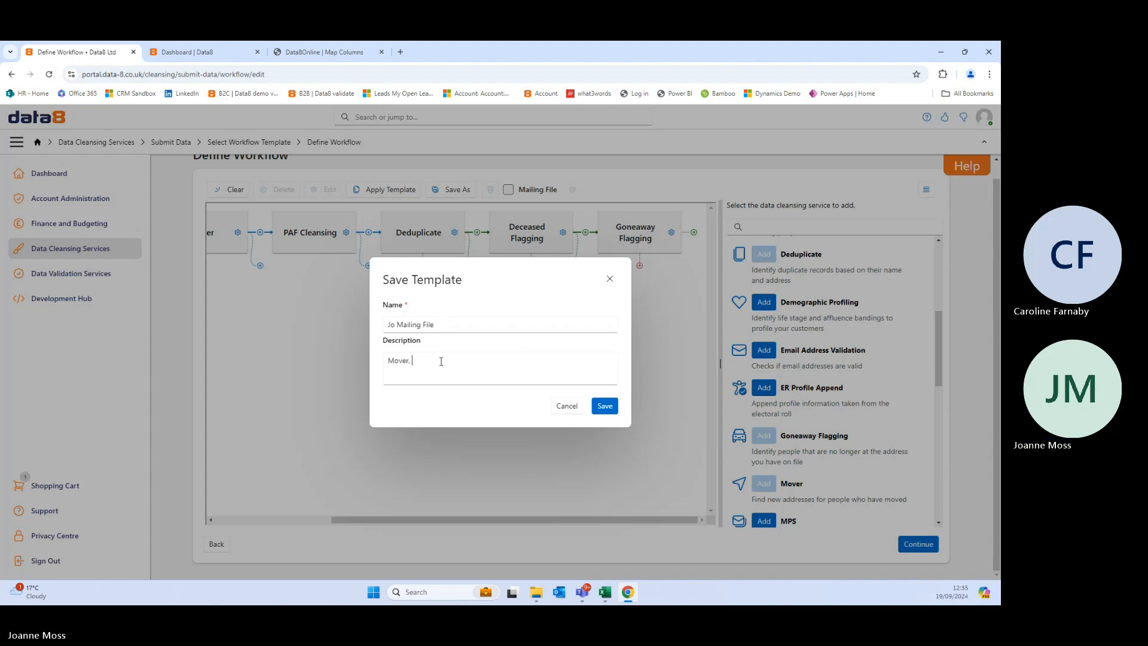
type("PAF, Dedupe deceased goneaway")
left_click(604, 406)
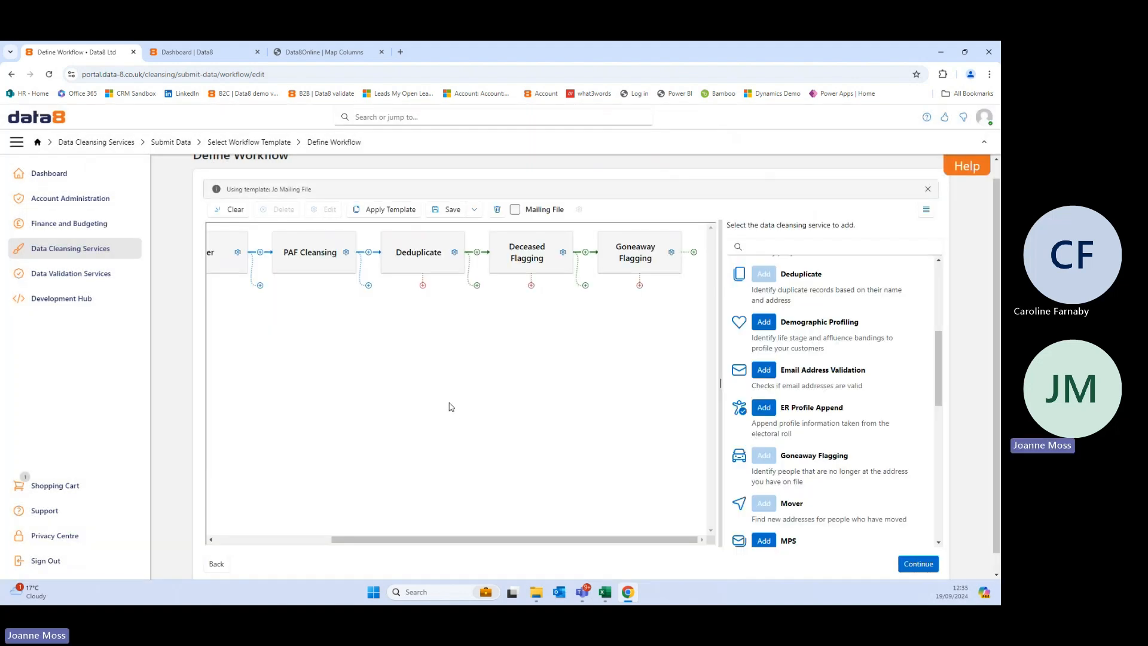
Start a job from the saved custom Mailing File template and submit the file with the suggested job name.
left_click(258, 149)
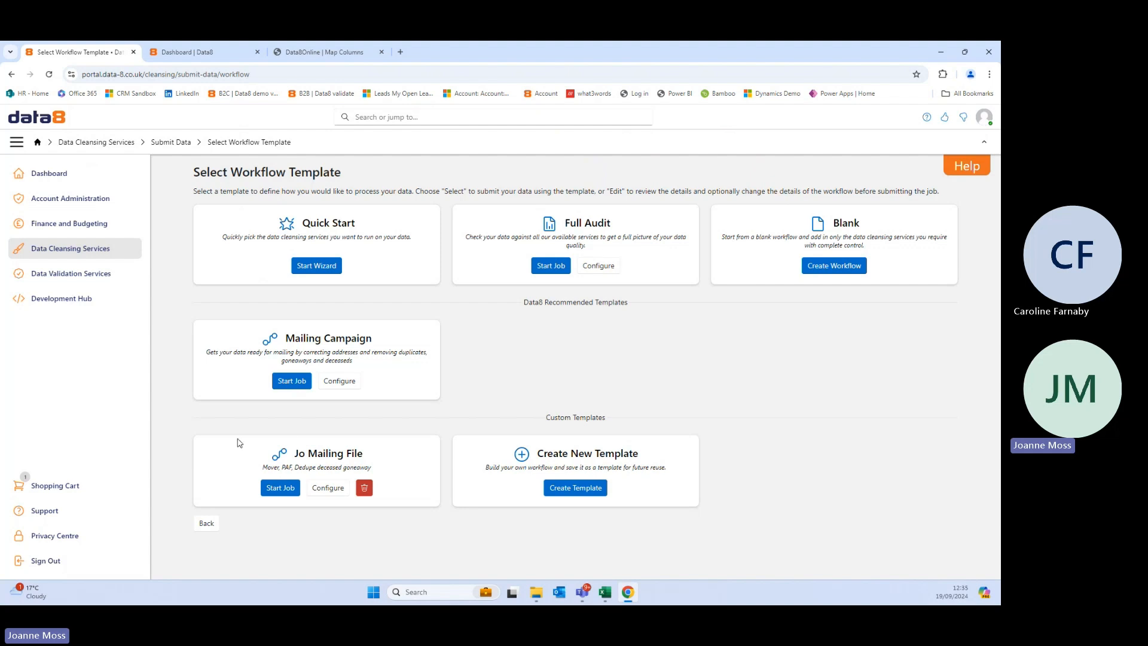
left_click(278, 487)
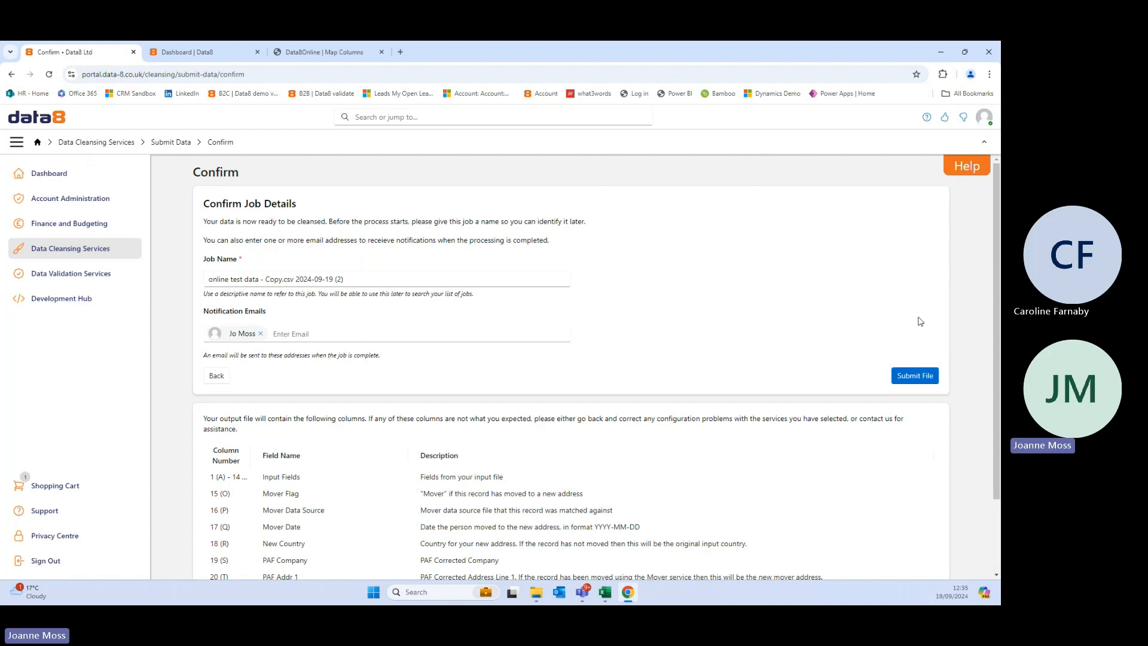
left_click(909, 377)
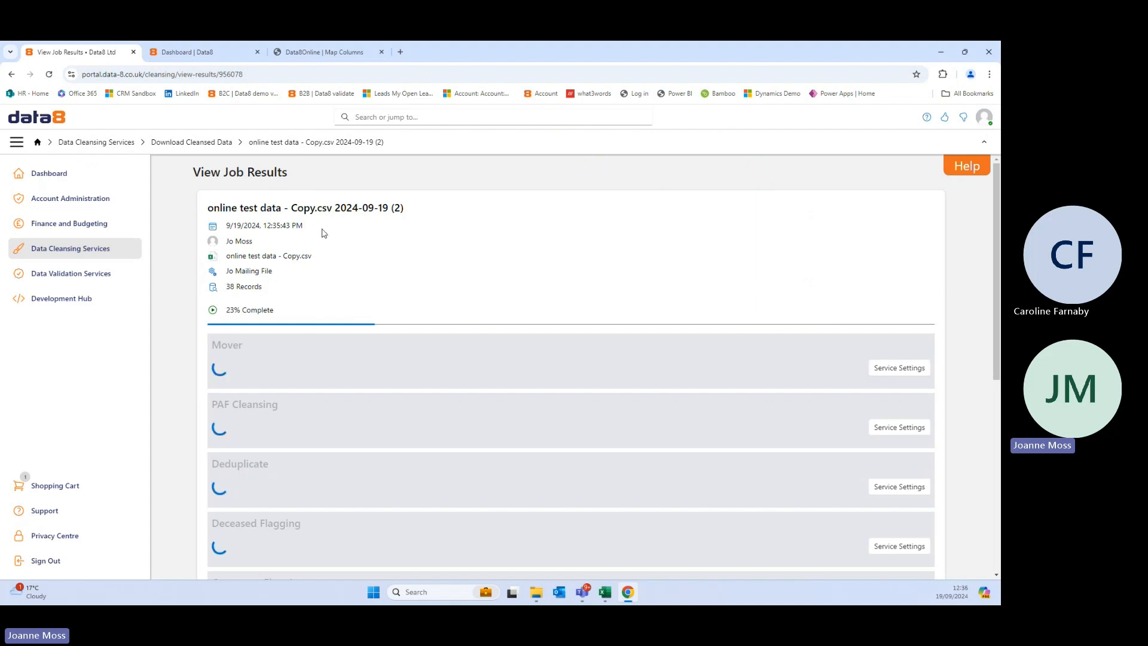
Examine the job results for each cleansing service, including match summaries, prices and the available data quality audit.
scroll(423, 267, "down", 1)
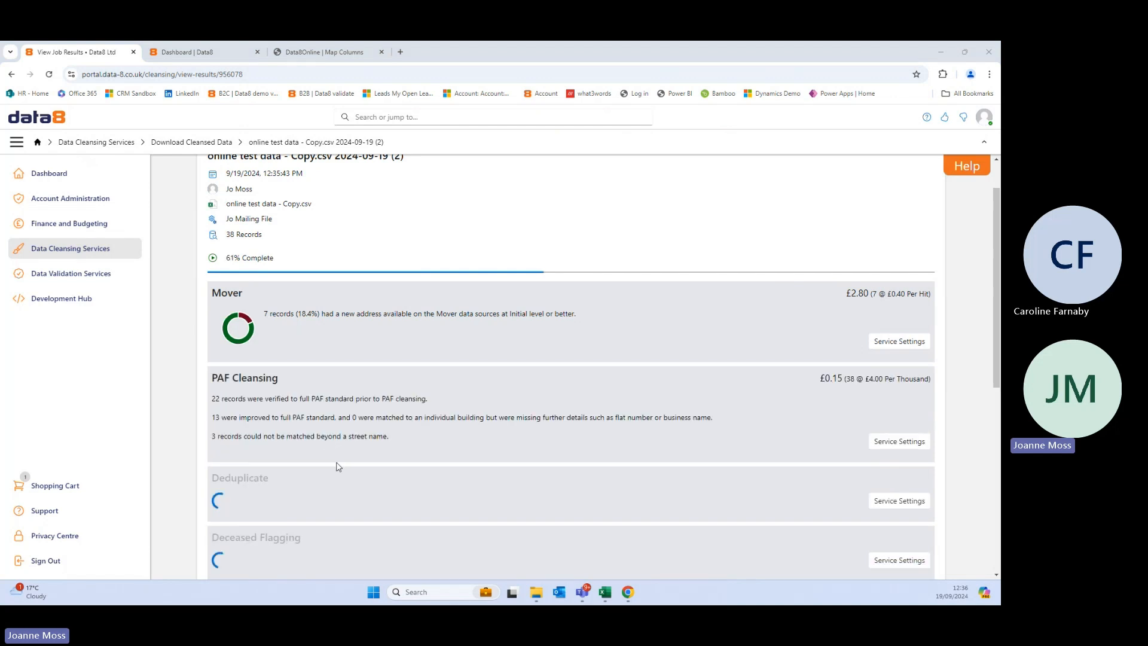
scroll(343, 470, "down", 1)
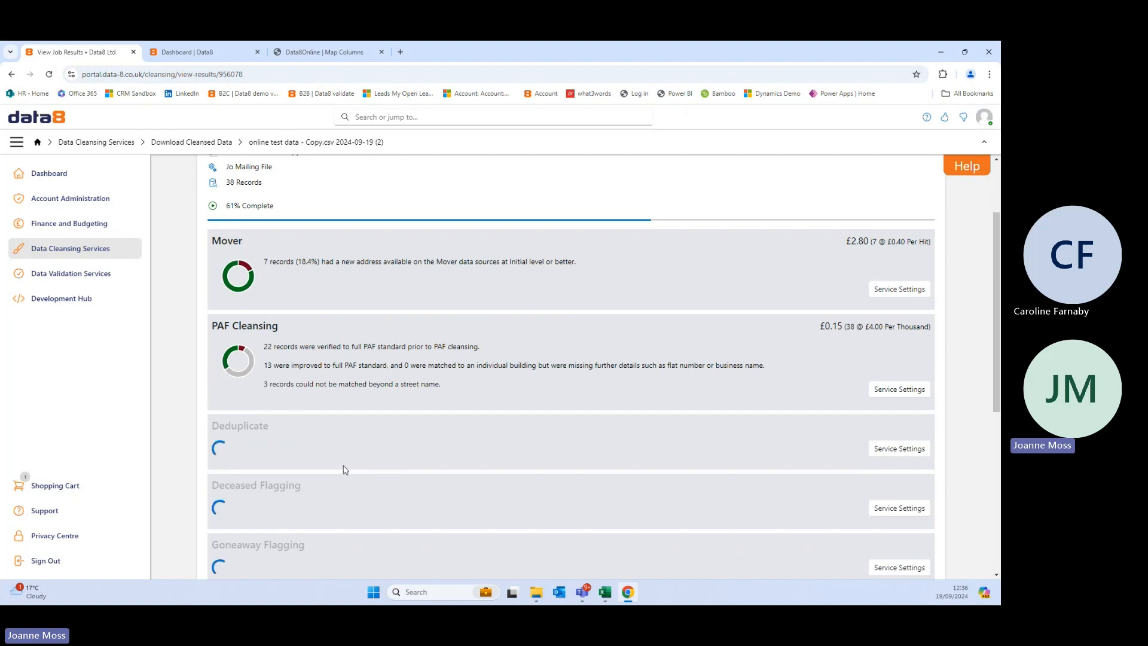
scroll(345, 470, "up", 1)
scroll(345, 467, "up", 1)
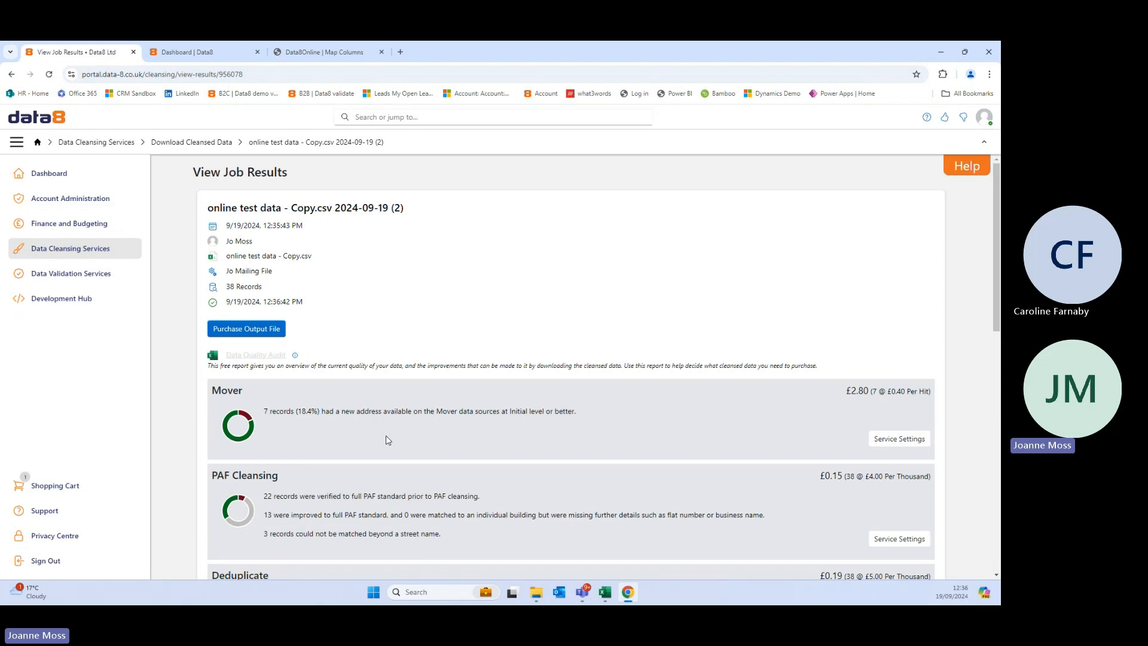
scroll(387, 440, "down", 2)
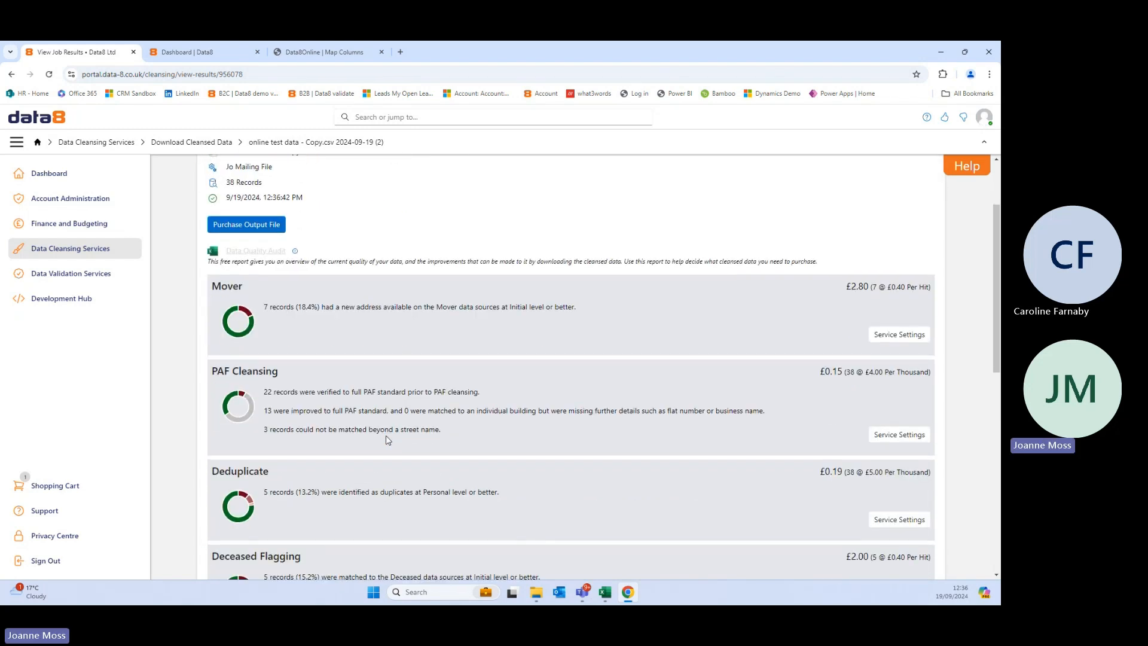
scroll(387, 440, "down", 1)
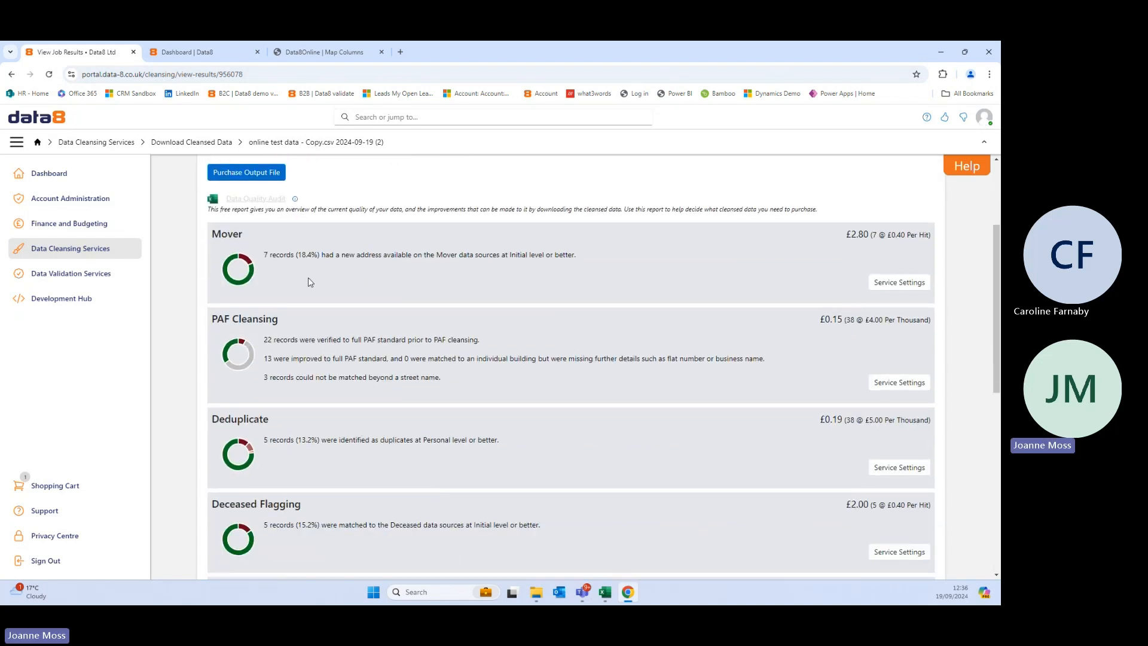
scroll(360, 430, "down", 1)
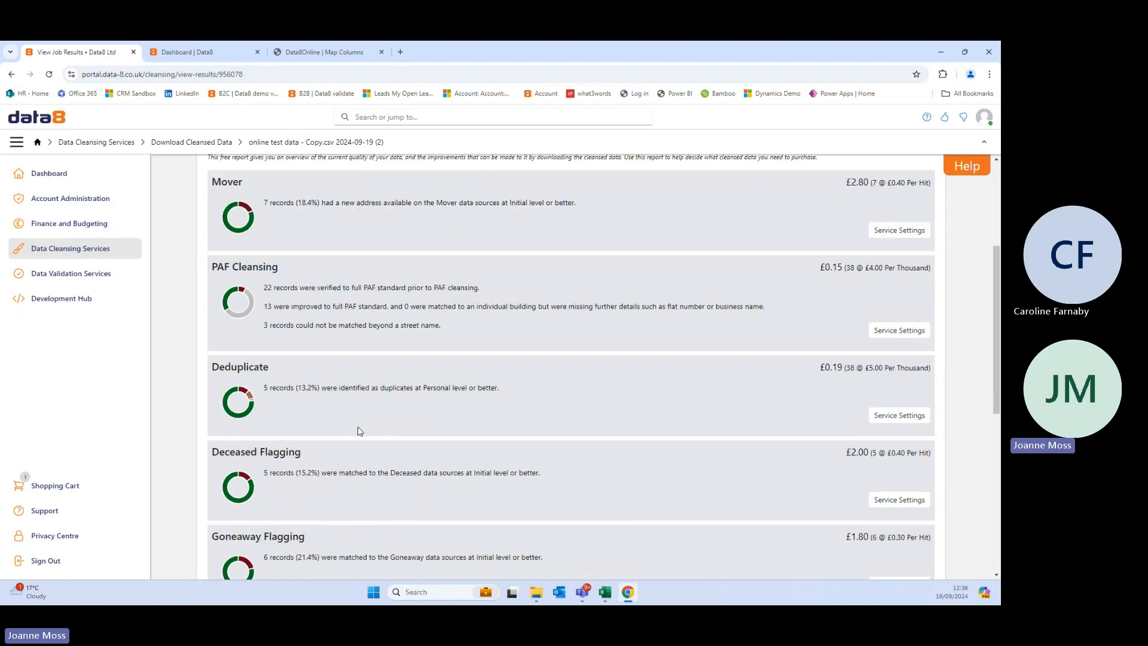
scroll(360, 431, "down", 1)
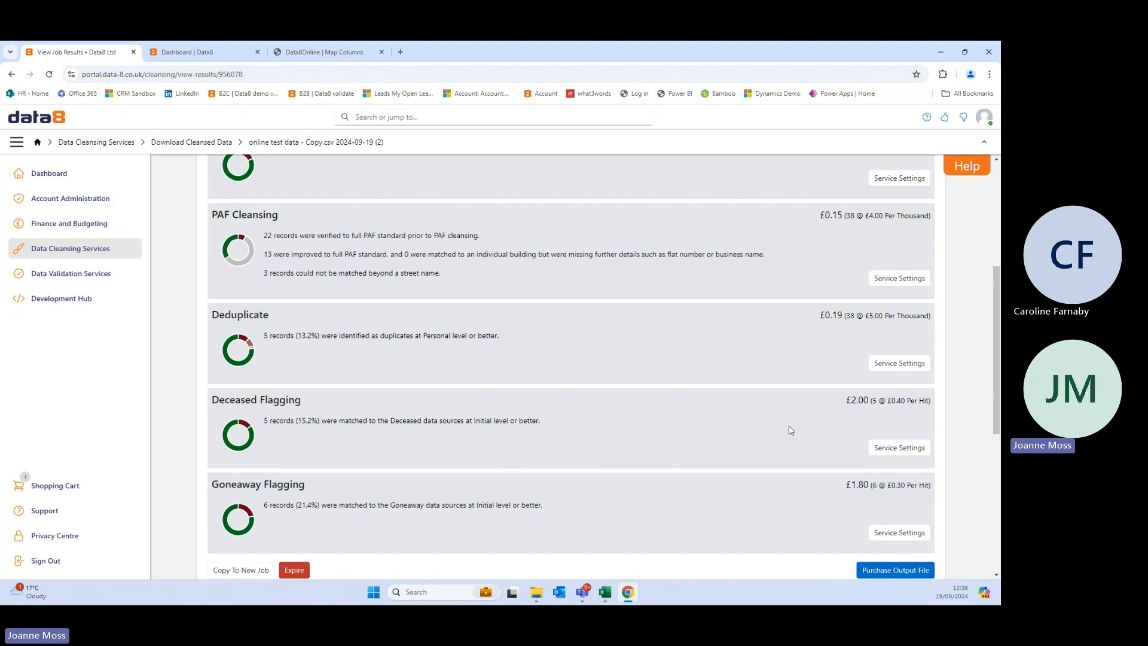
scroll(791, 430, "up", 4)
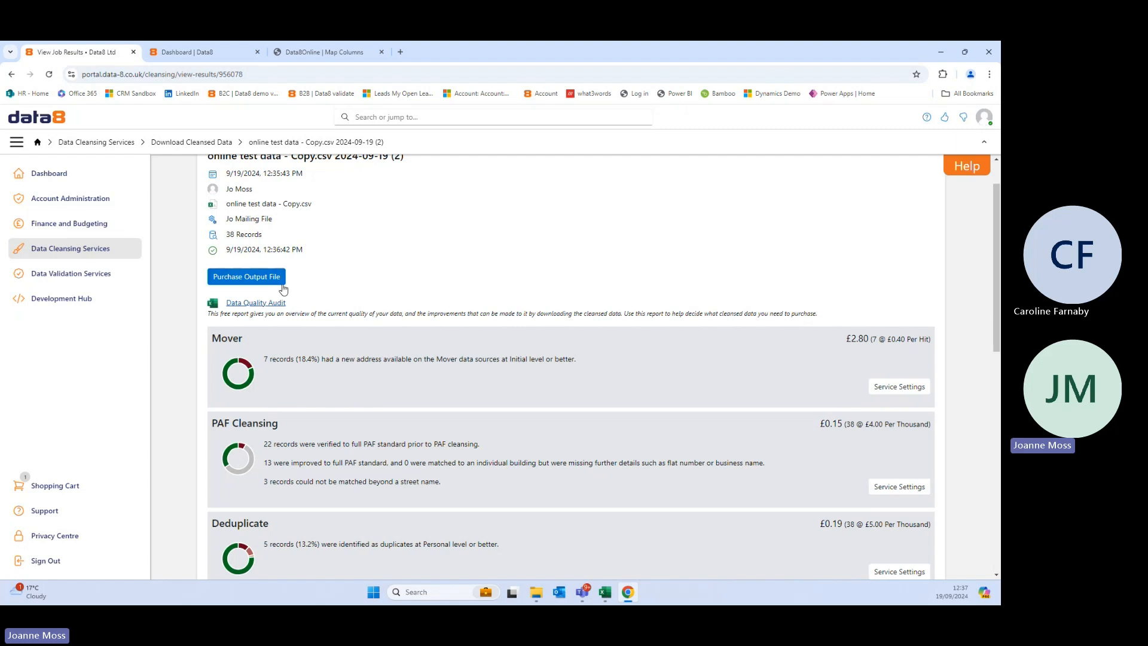
Start purchasing the job's output file and confirm the order form with all terms agreed.
scroll(526, 307, "down", 4)
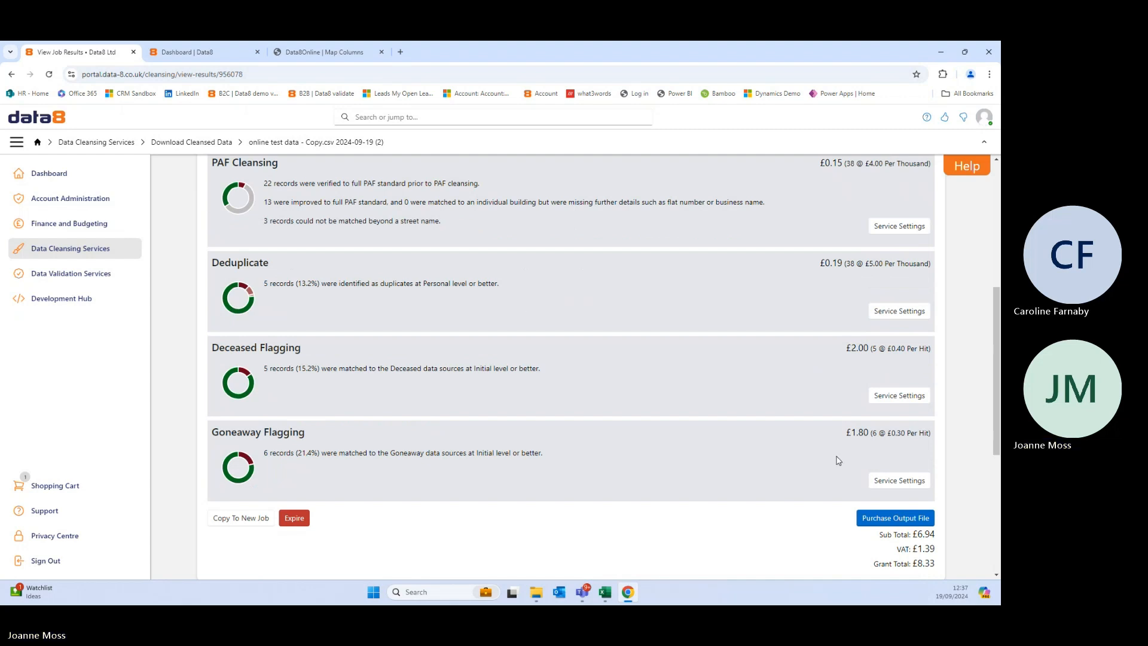
left_click(879, 519)
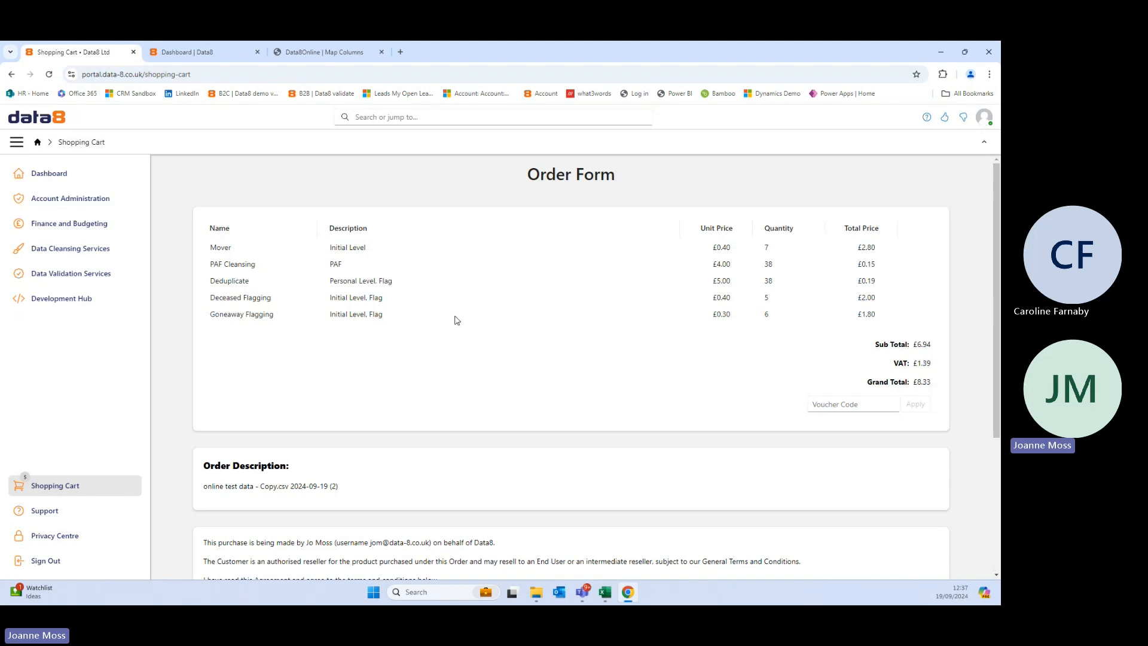
scroll(503, 328, "down", 3)
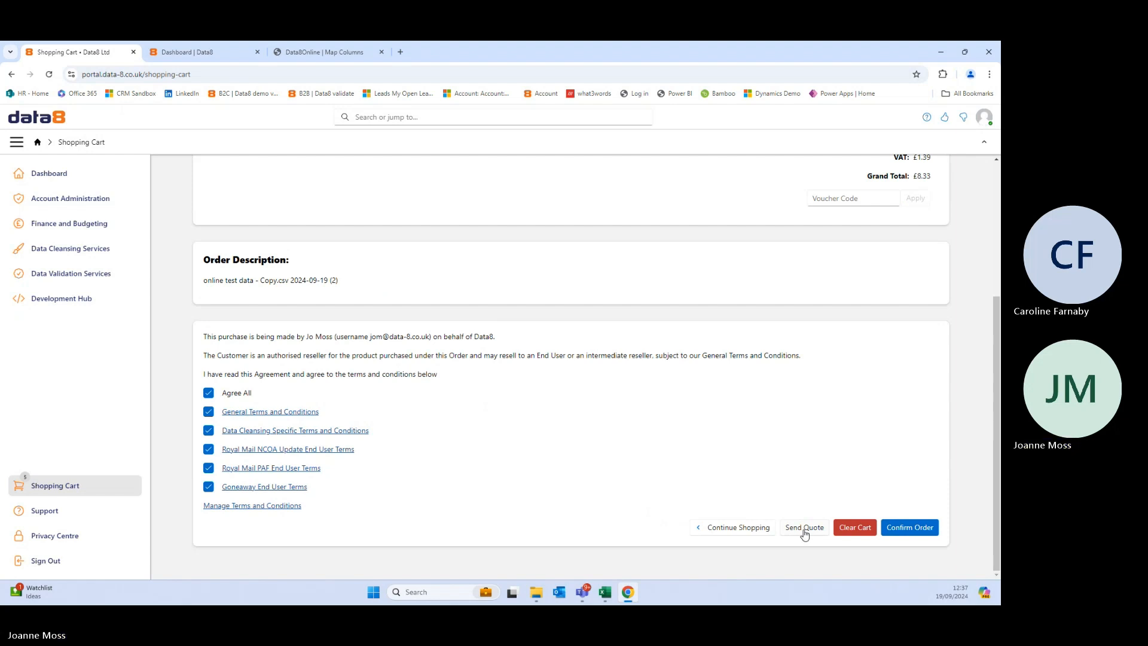
left_click(916, 534)
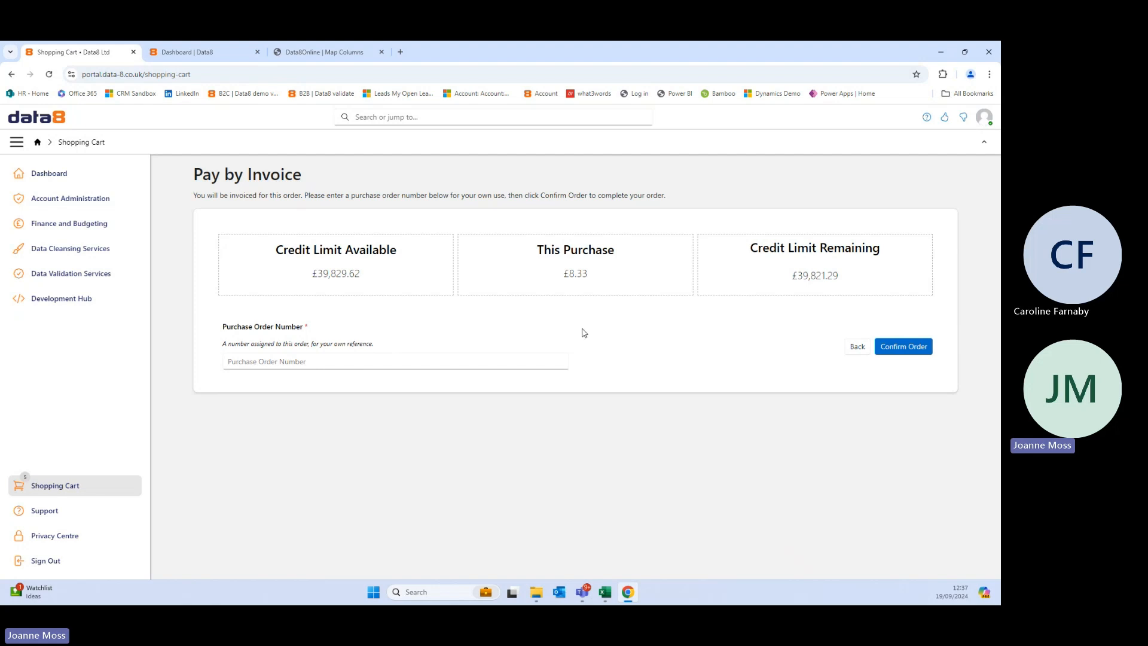
Enter the purchase order number, confirm the invoiced order and return to the job's results with its download links.
left_click(517, 358)
type("po")
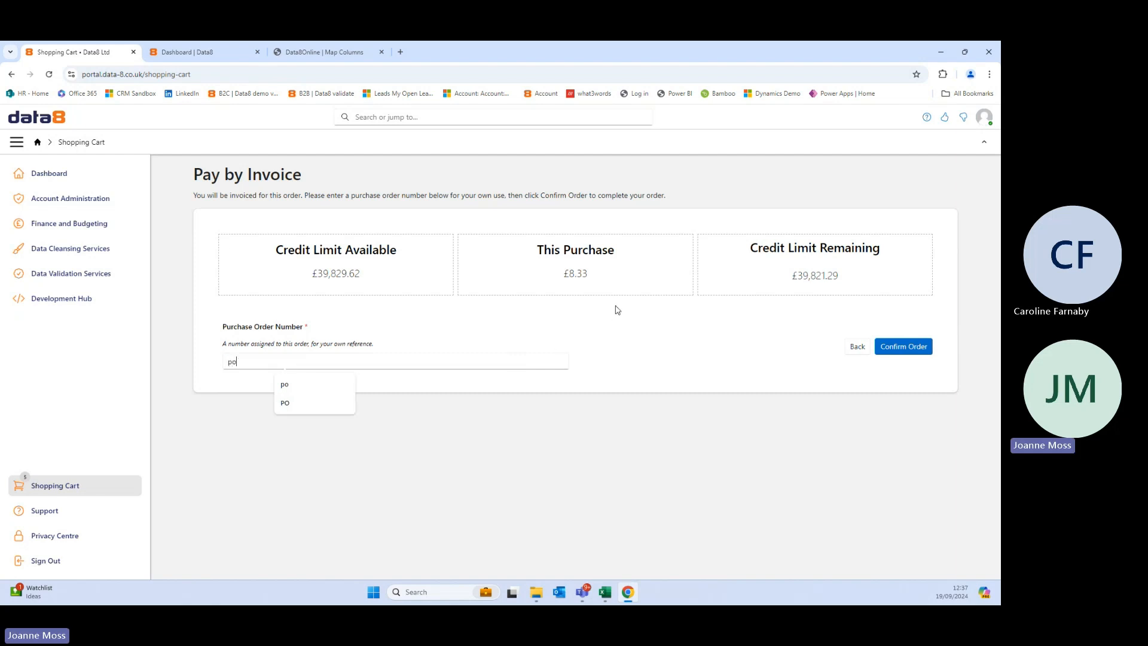
left_click(885, 348)
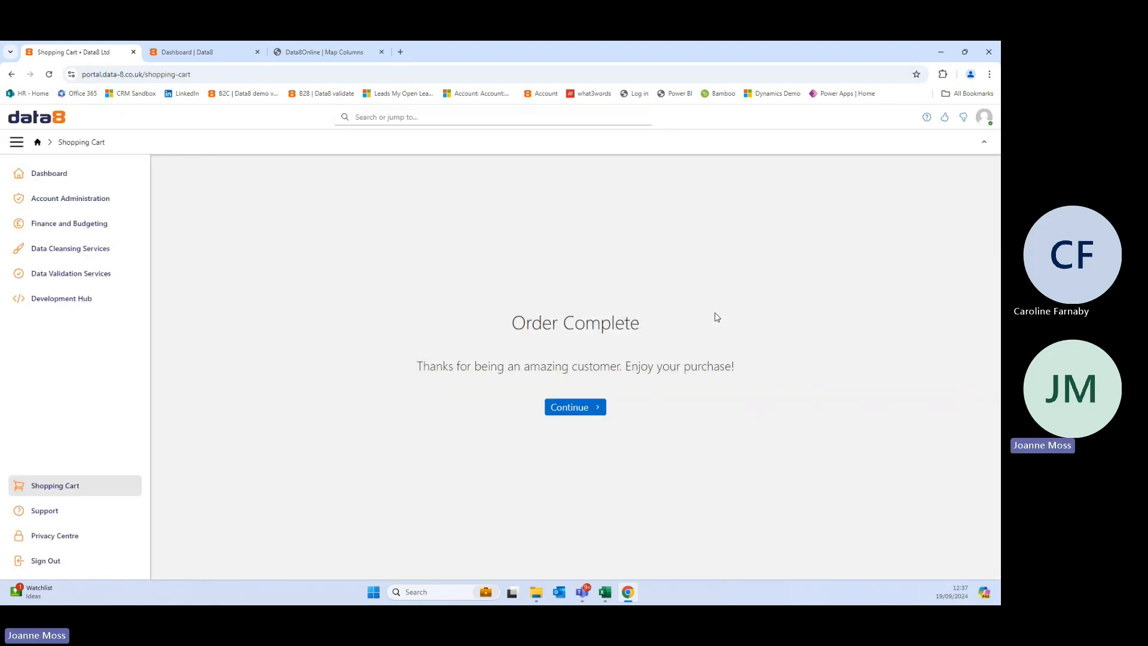
left_click(568, 412)
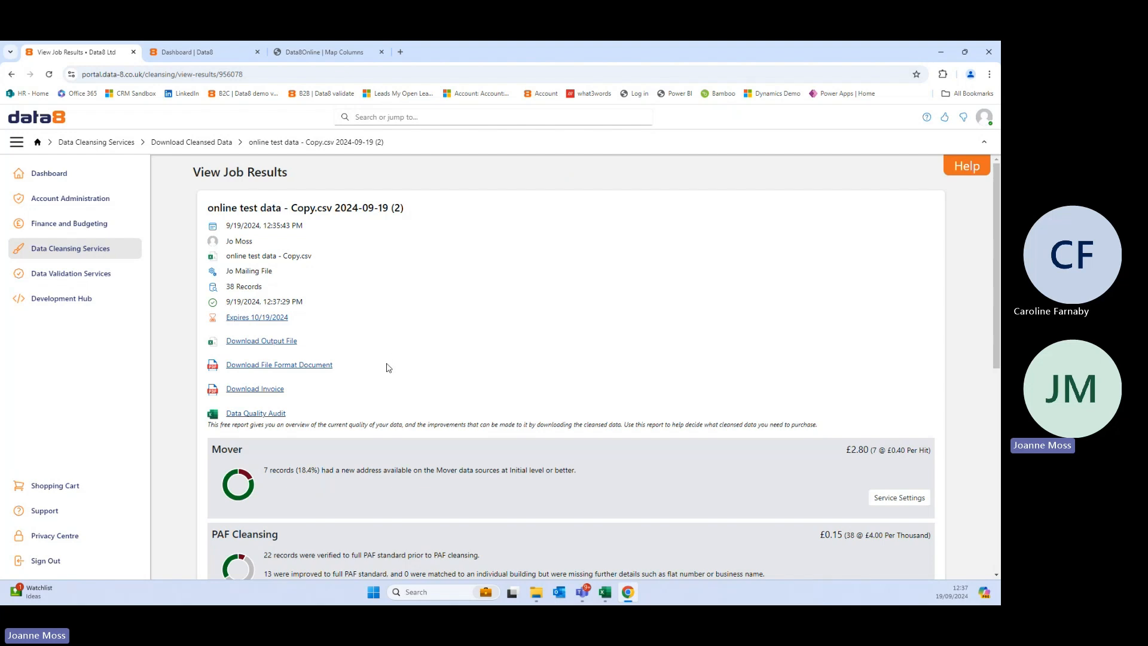
scroll(388, 367, "down", 1)
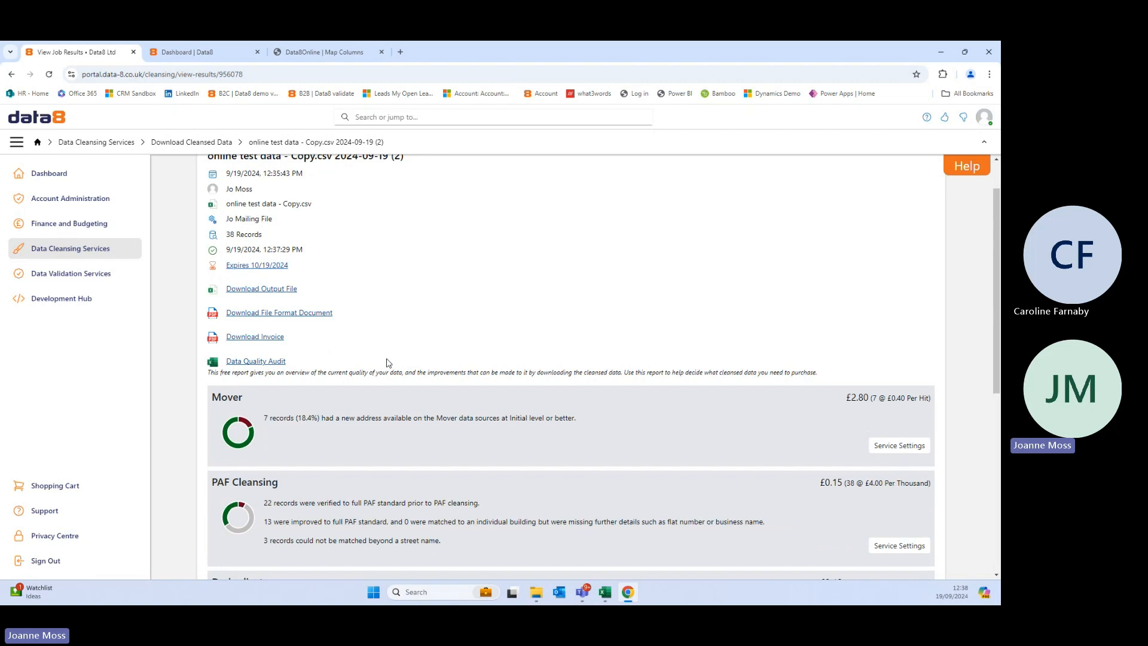